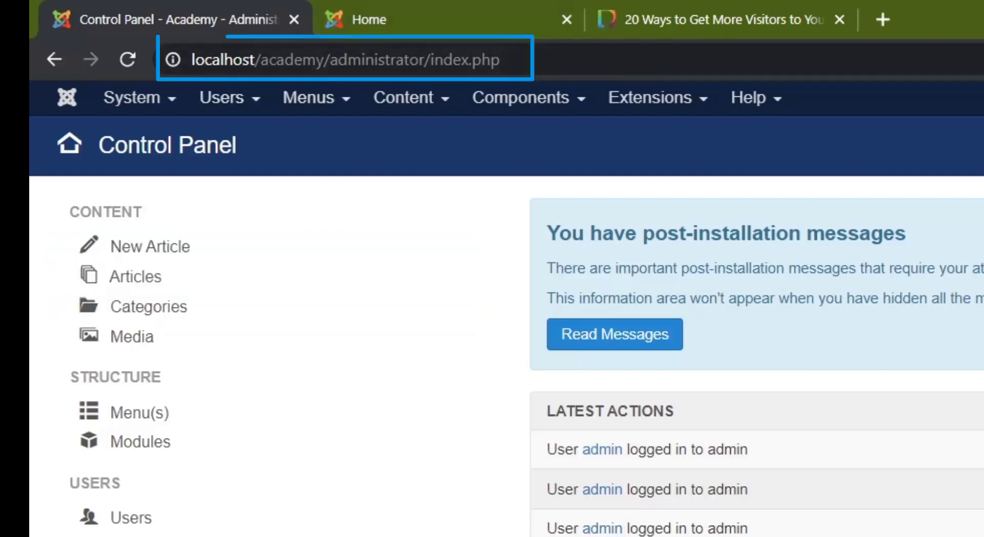
# Review the addresses of the Academy administrator page, the Academy front end and the danishgah post, ending on the administrator page.
pyautogui.moveTo(522, 66); pyautogui.dragTo(378, 73)
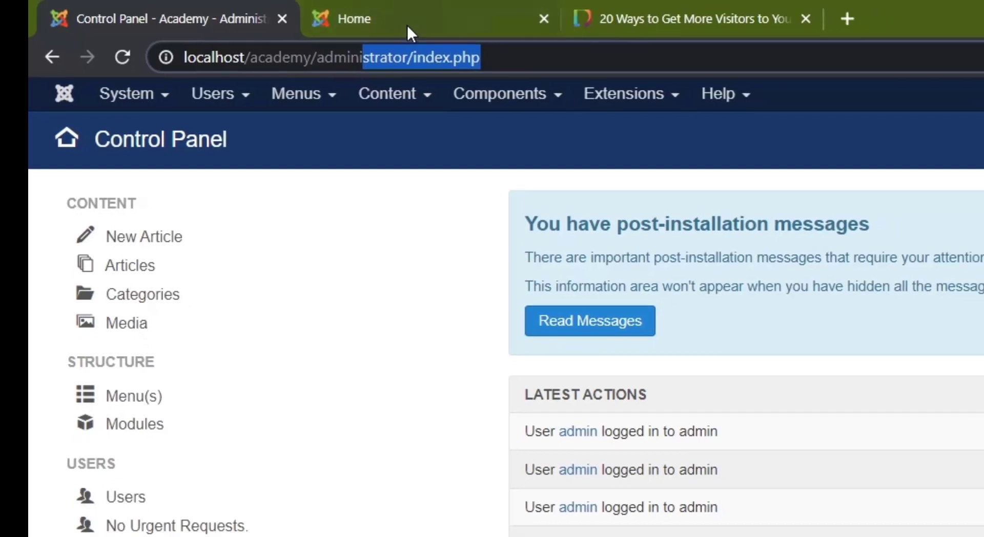
pyautogui.click(407, 24)
pyautogui.moveTo(319, 57); pyautogui.dragTo(259, 92)
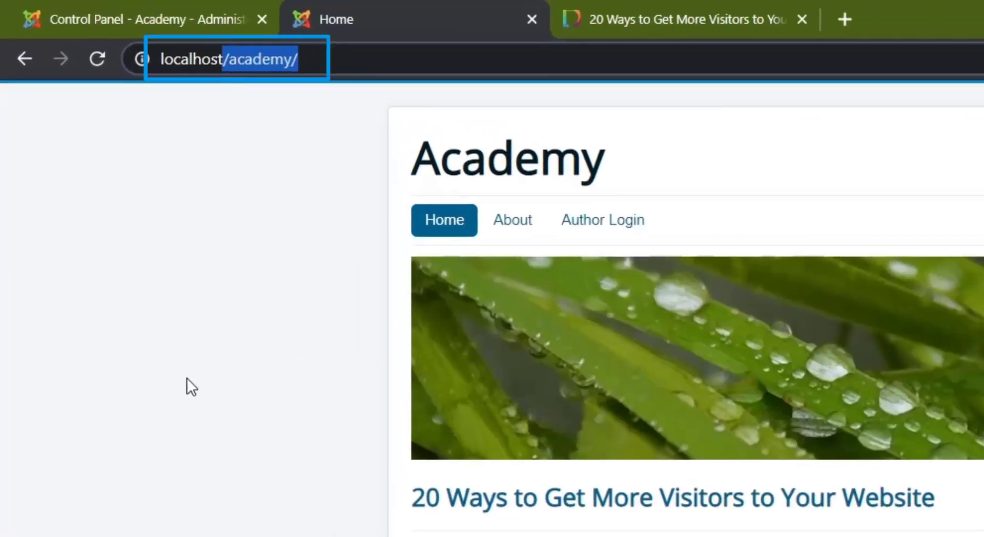
pyautogui.click(306, 65)
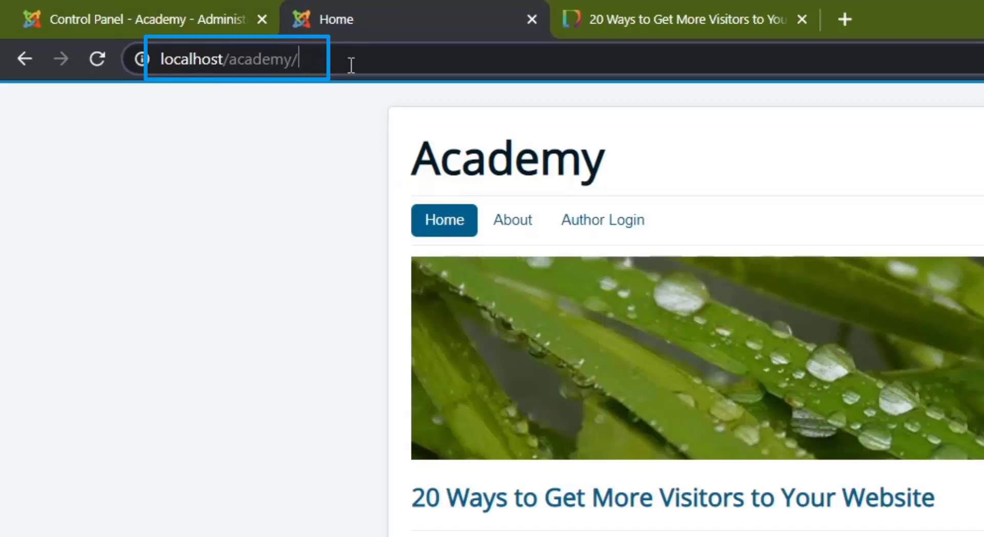
pyautogui.click(650, 19)
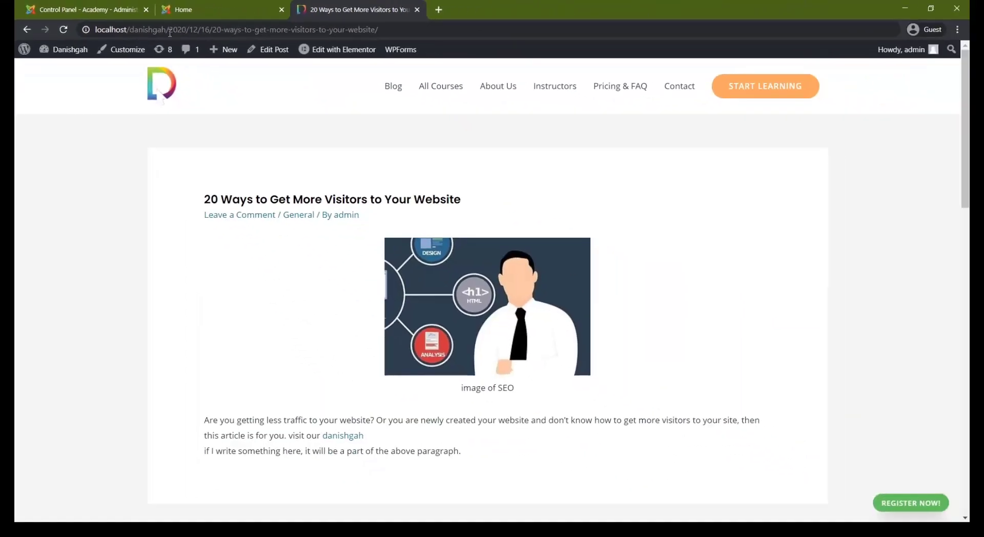
pyautogui.click(162, 30)
pyautogui.click(161, 29)
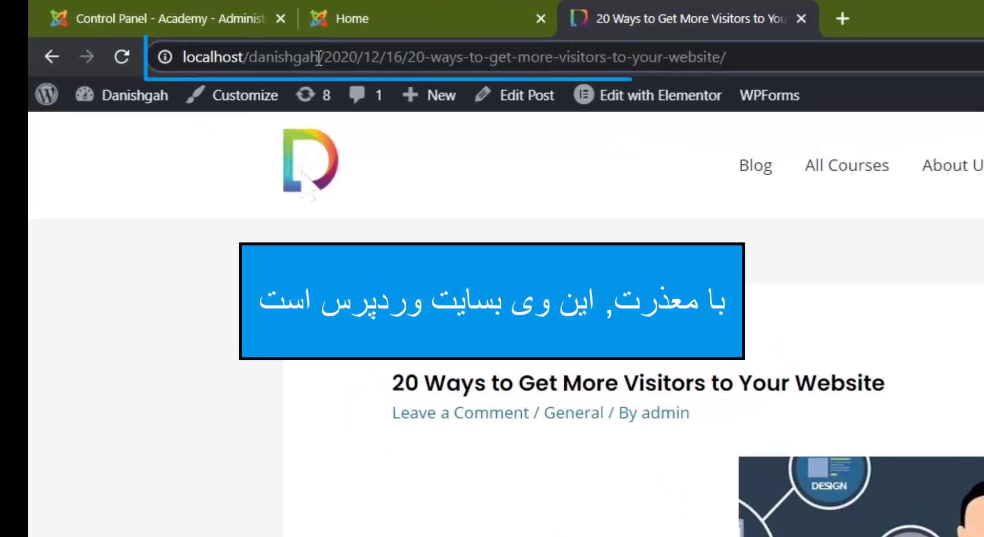
pyautogui.moveTo(312, 57); pyautogui.dragTo(253, 69)
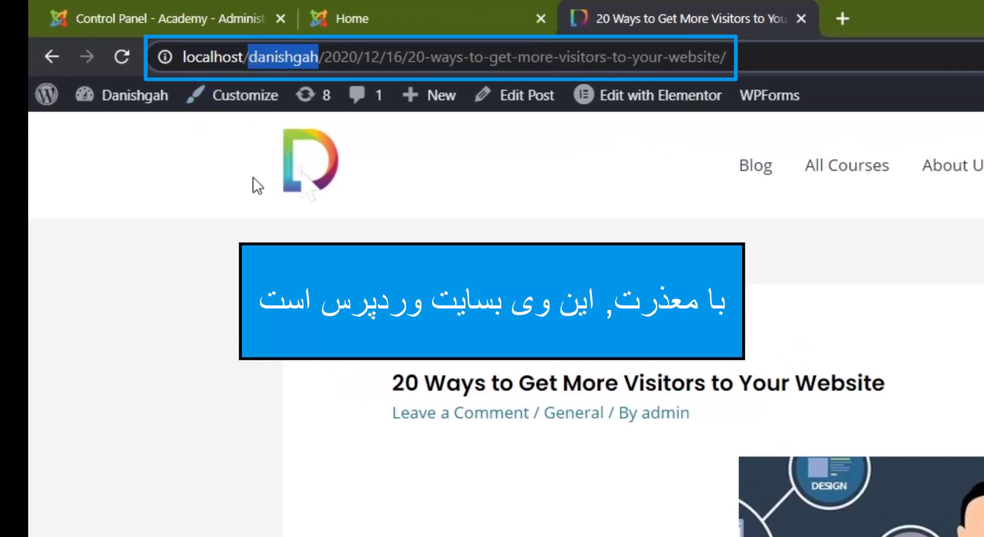
pyautogui.click(253, 120)
pyautogui.click(193, 20)
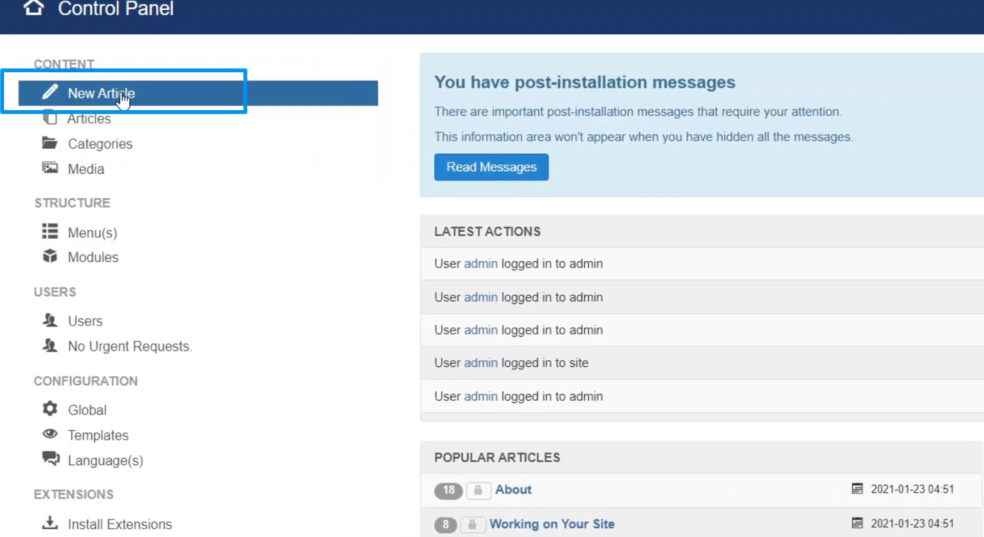
# Start a new article in the Academy administrator and go to its title and alias fields.
pyautogui.click(118, 101)
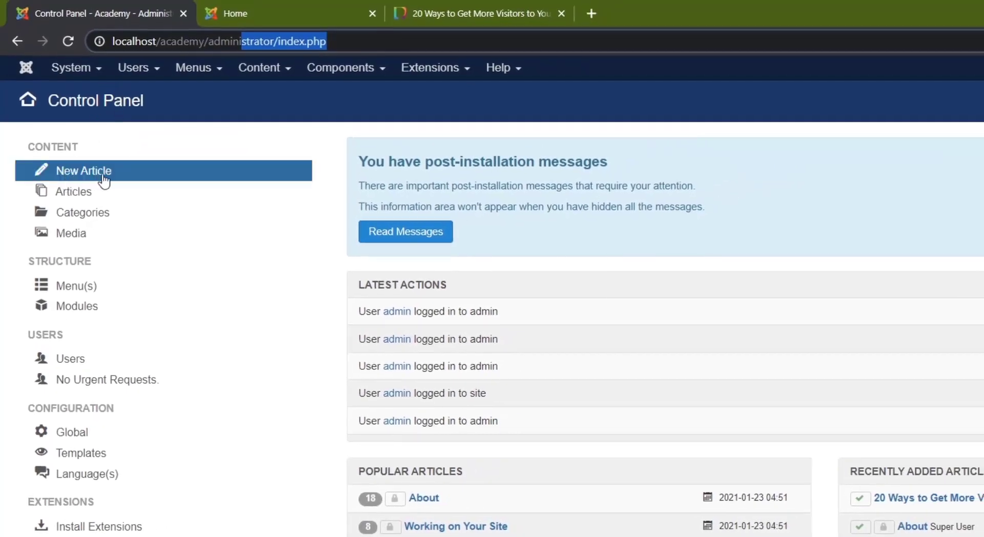
pyautogui.click(279, 76)
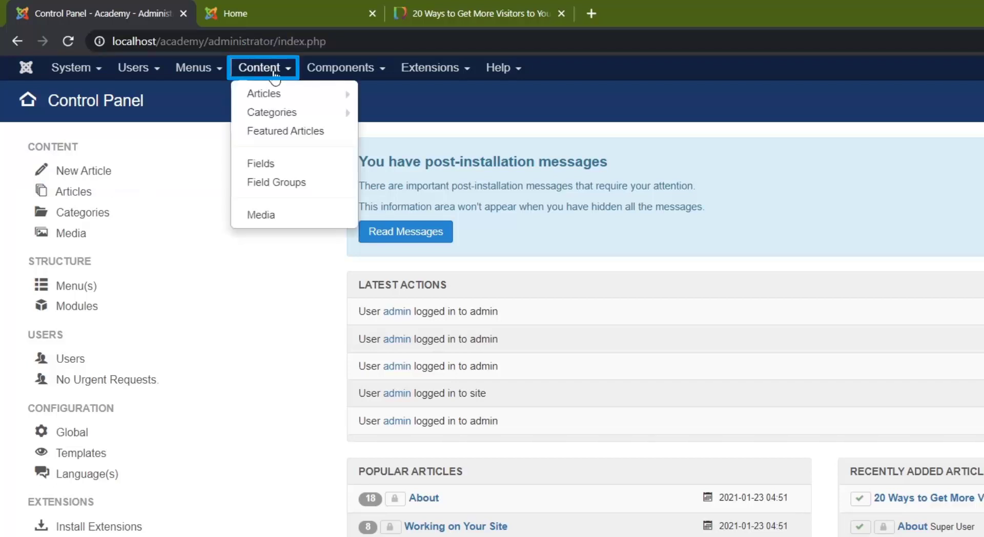
pyautogui.moveTo(269, 95)
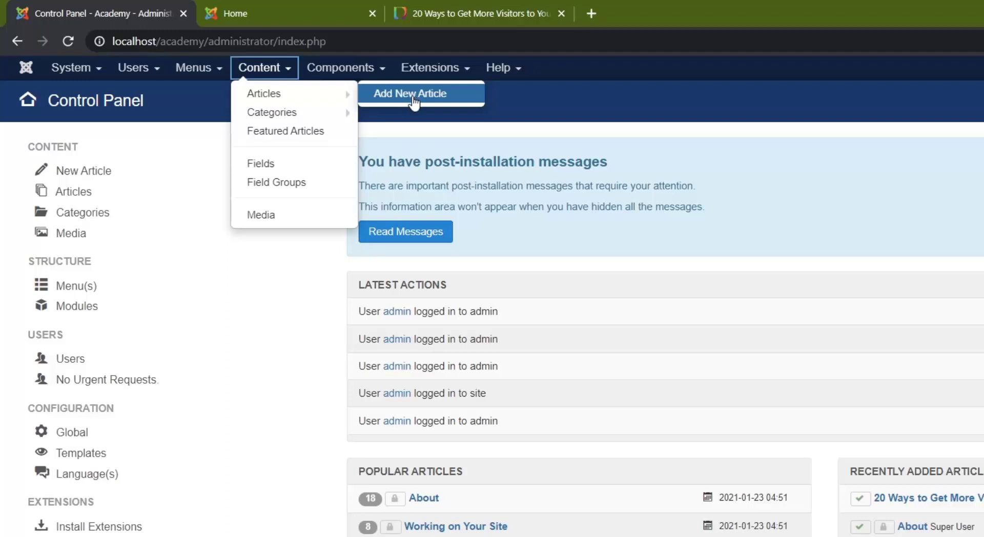
pyautogui.click(175, 105)
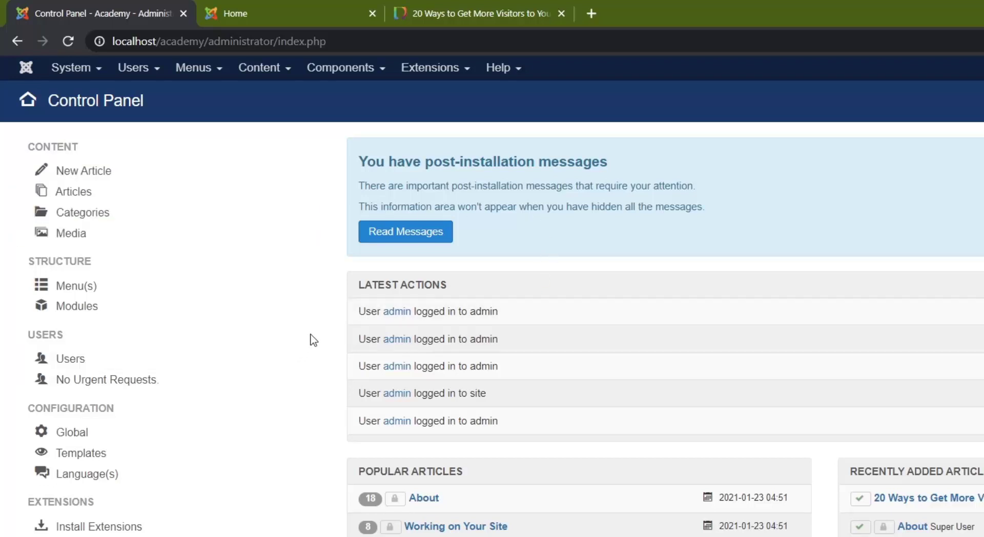
pyautogui.click(88, 174)
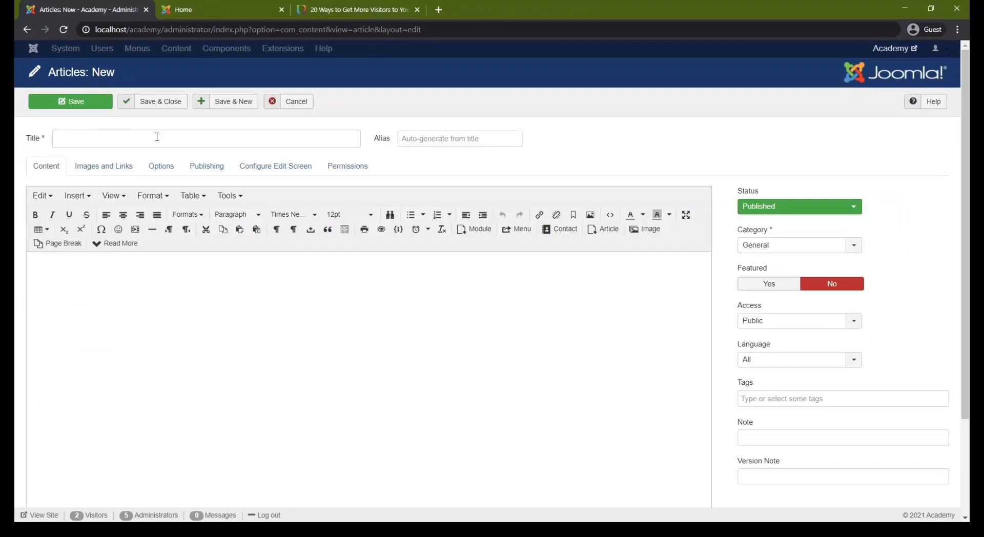
pyautogui.click(183, 143)
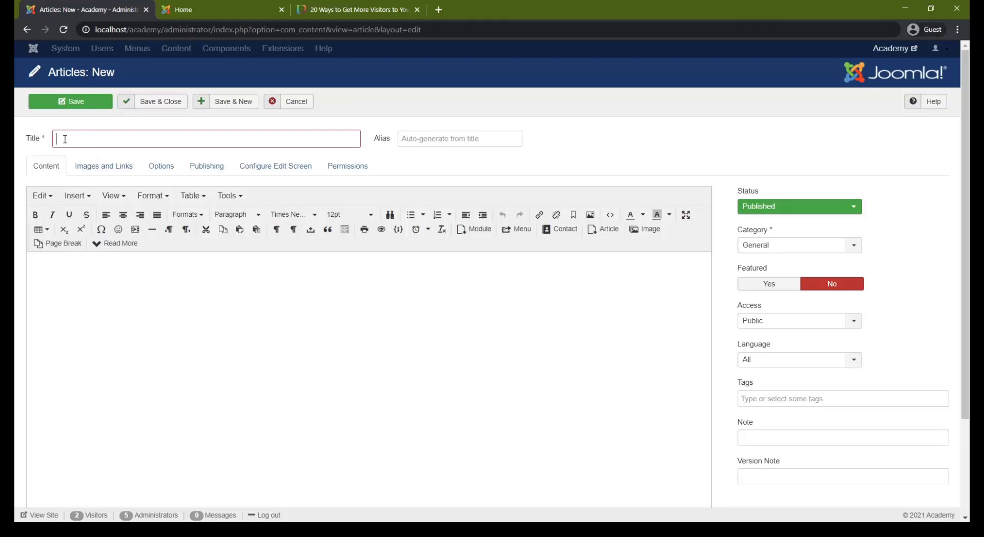
pyautogui.click(418, 146)
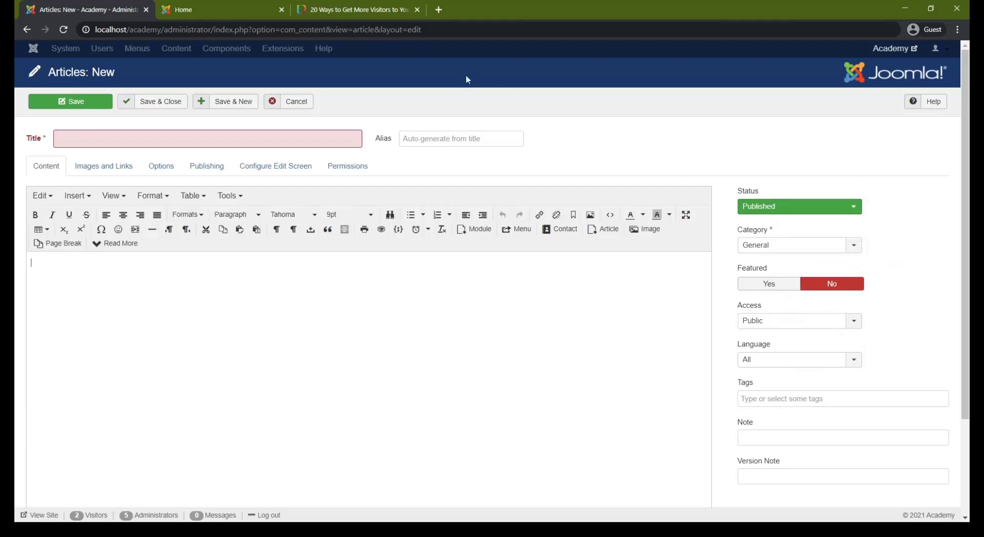
# Copy the danishgah post from the title "20 Ways to Get More Visitors to Your Website" through its last paragraph, including the image.
pyautogui.click(336, 18)
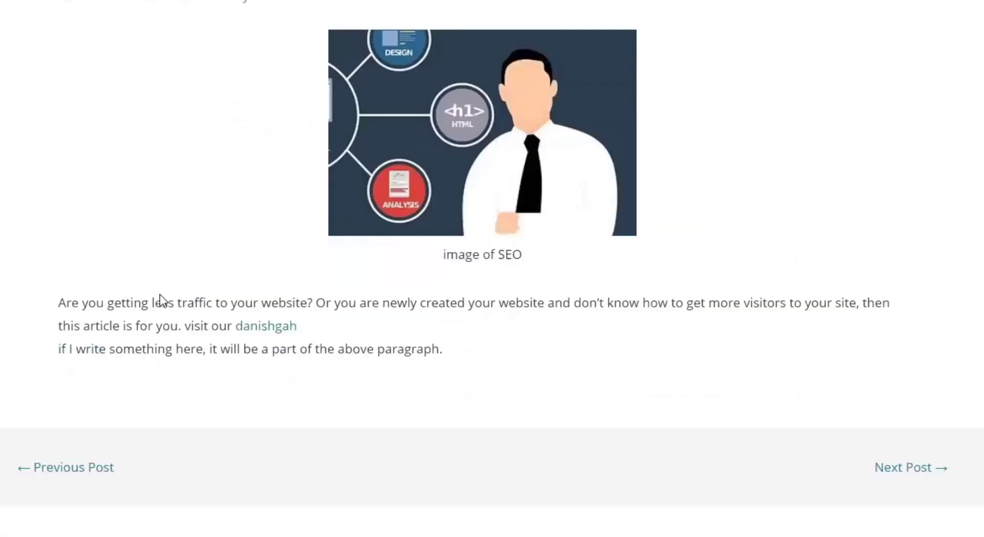
pyautogui.moveTo(469, 115); pyautogui.dragTo(435, 134)
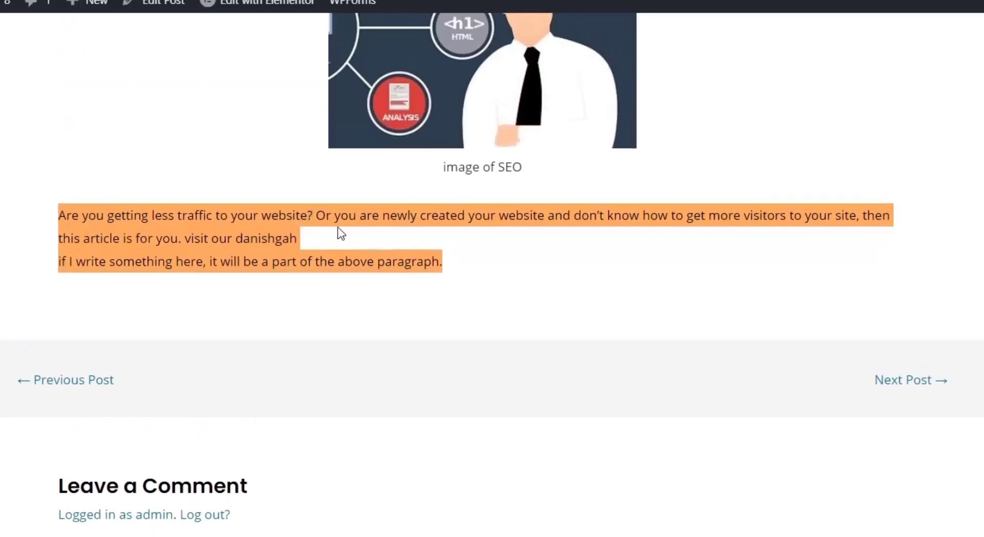
pyautogui.scroll(5, 215, 198)
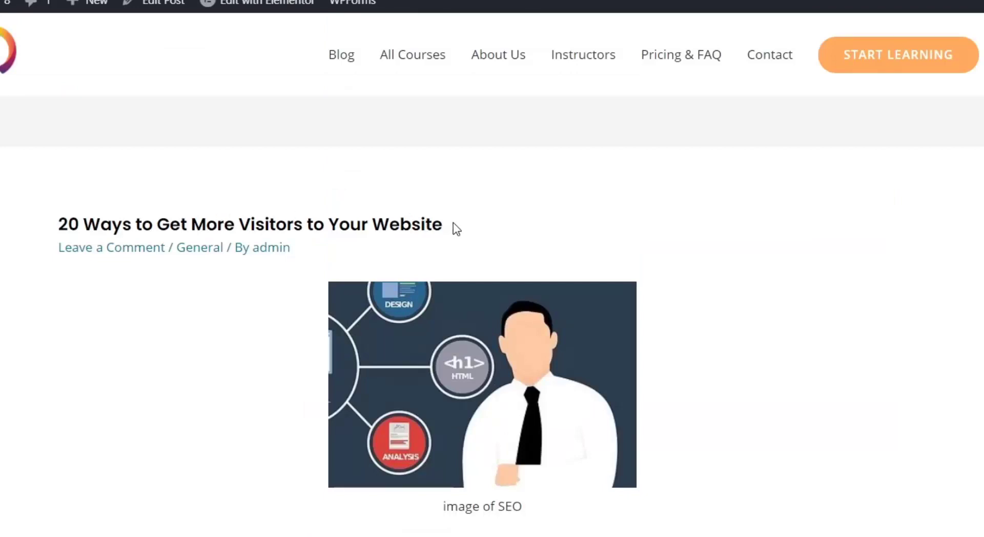
pyautogui.keyDown('shift'); pyautogui.click(363, 225); pyautogui.keyUp('shift')
pyautogui.click(58, 224)
pyautogui.moveTo(83, 235); pyautogui.dragTo(524, 507)
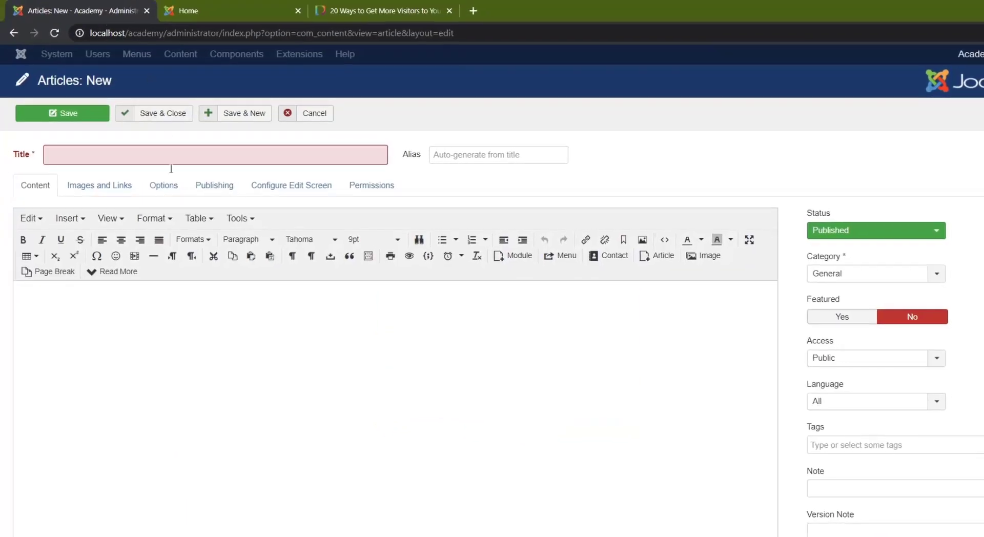
pyautogui.rightClick(37, 307)
pyautogui.moveTo(88, 428)
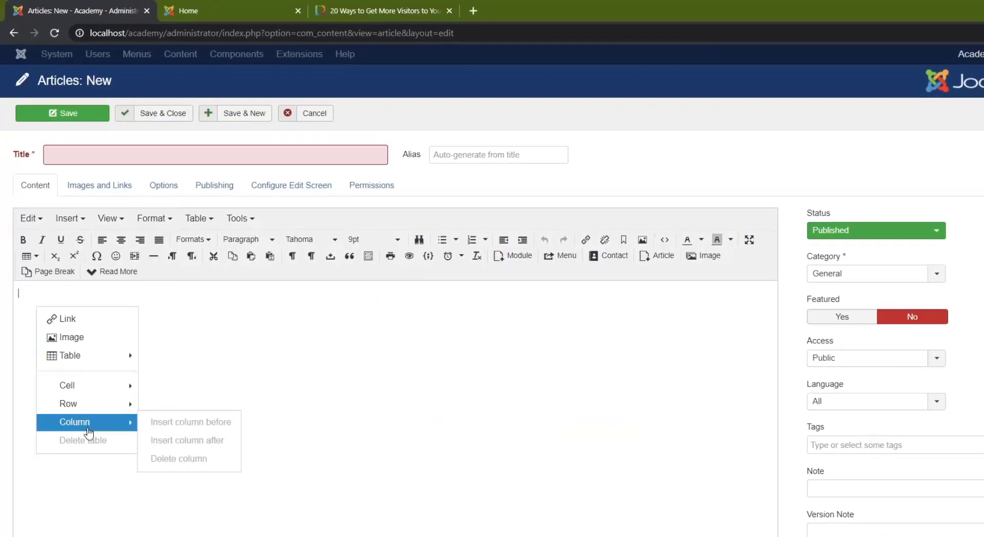
pyautogui.click(48, 301)
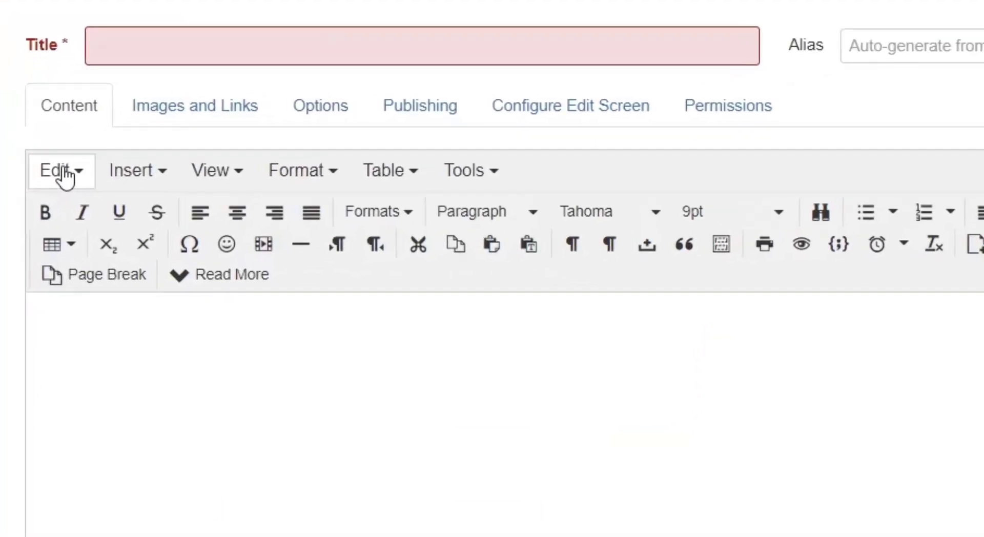
pyautogui.click(32, 218)
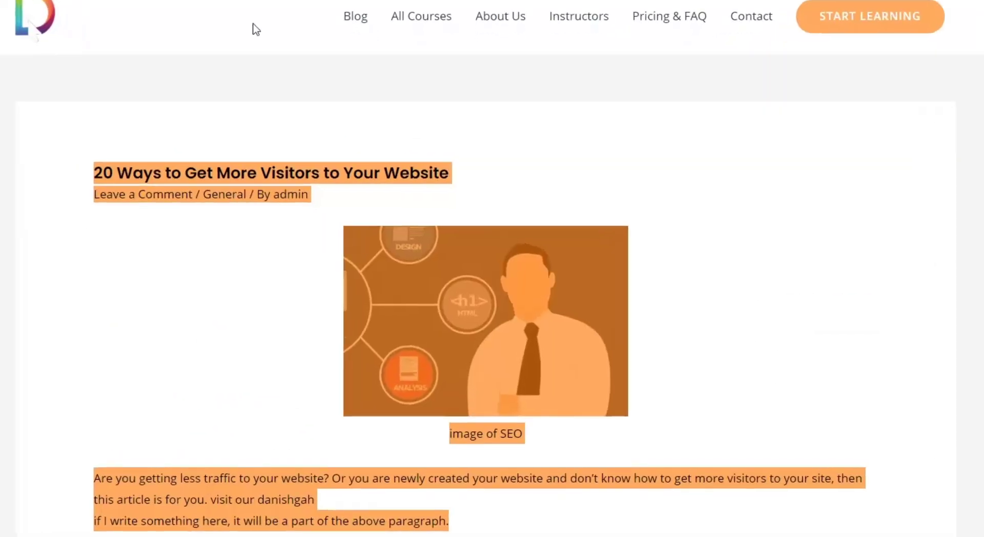
# Examine the source post's title, captioned image and body text with the danishgah link.
pyautogui.click(215, 171)
pyautogui.moveTo(93, 173); pyautogui.dragTo(128, 174)
pyautogui.click(149, 179)
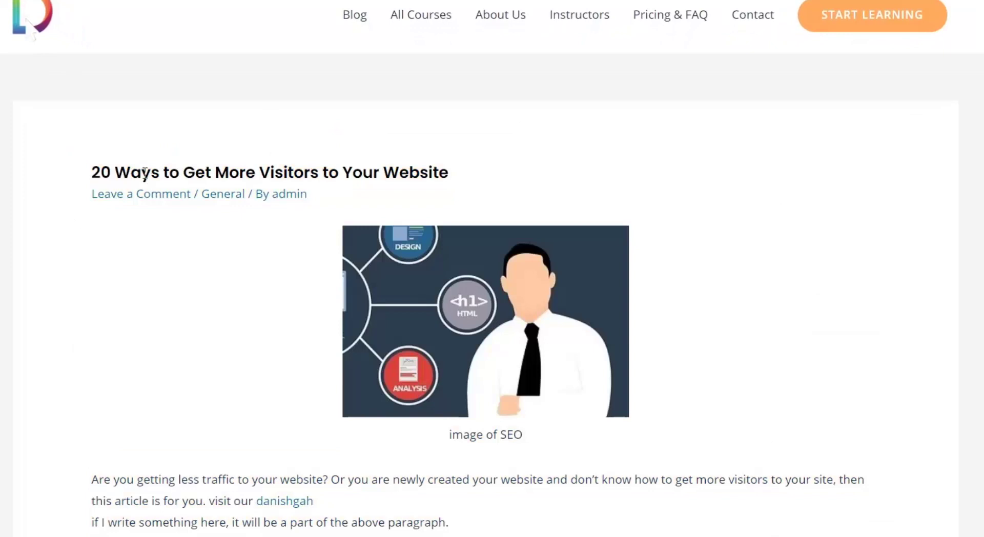
pyautogui.scroll(-2, 194, 207)
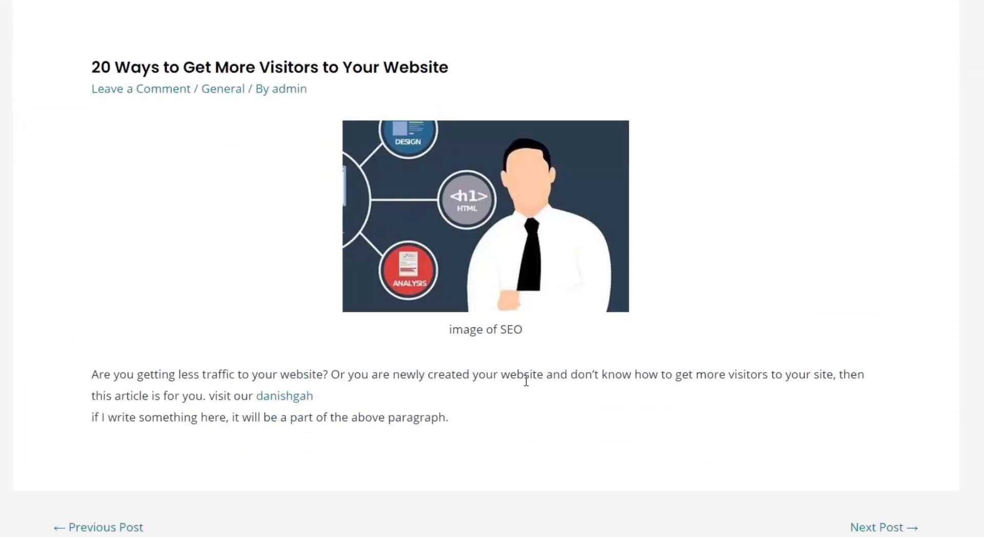
pyautogui.scroll(-2, 233, 383)
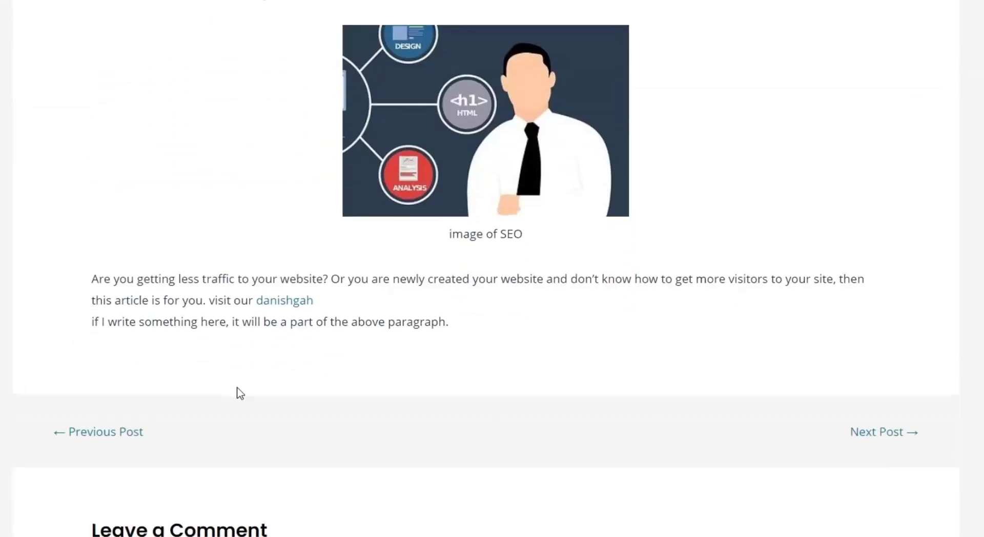
pyautogui.moveTo(281, 269); pyautogui.dragTo(257, 291)
pyautogui.click(302, 274)
pyautogui.click(315, 263)
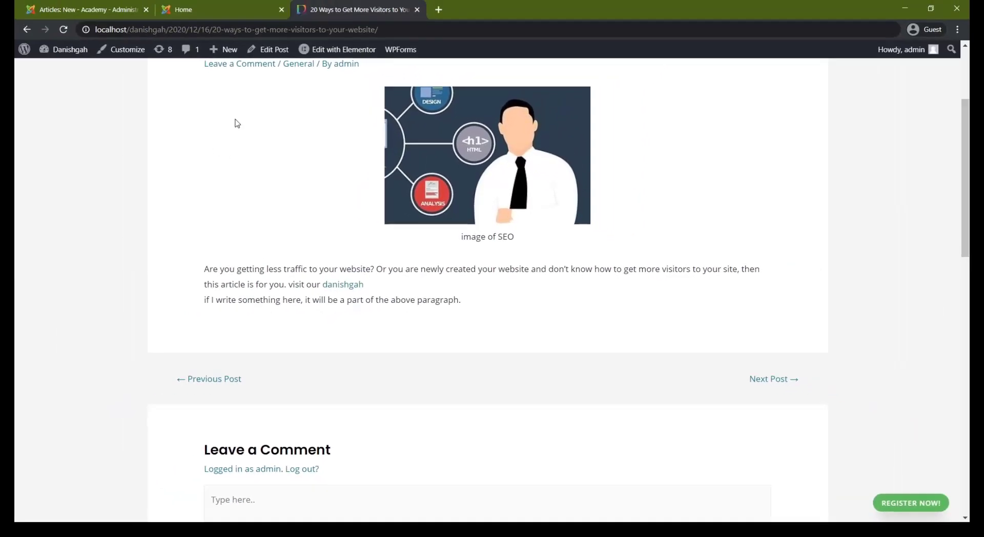
# Paste the copied post content into the body of the new Academy article.
pyautogui.click(72, 3)
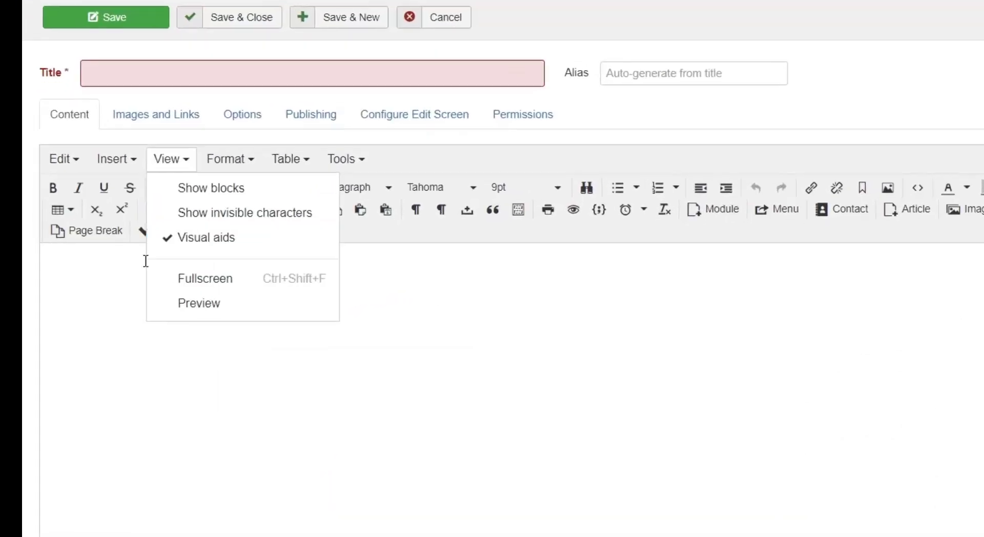
pyautogui.moveTo(79, 194)
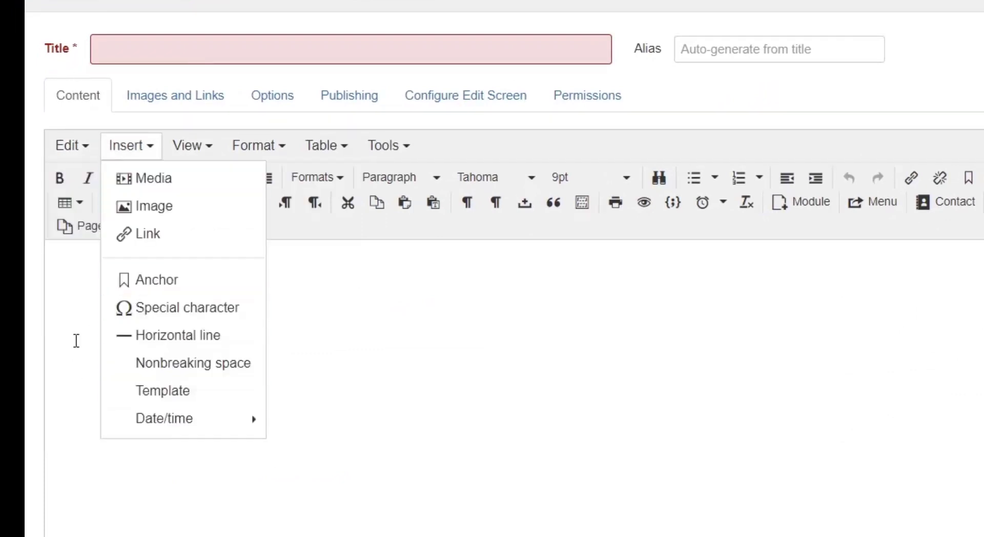
pyautogui.moveTo(77, 150)
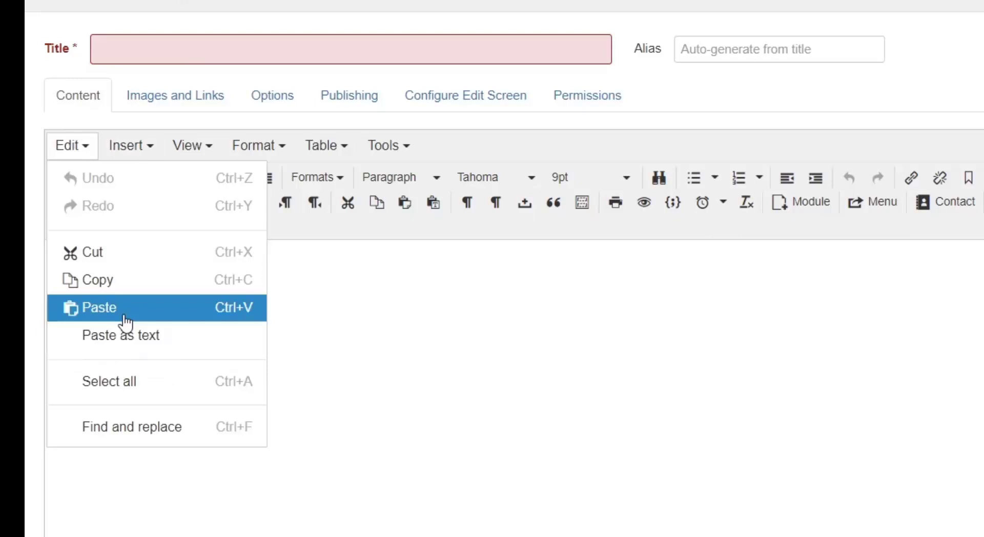
pyautogui.click(367, 298)
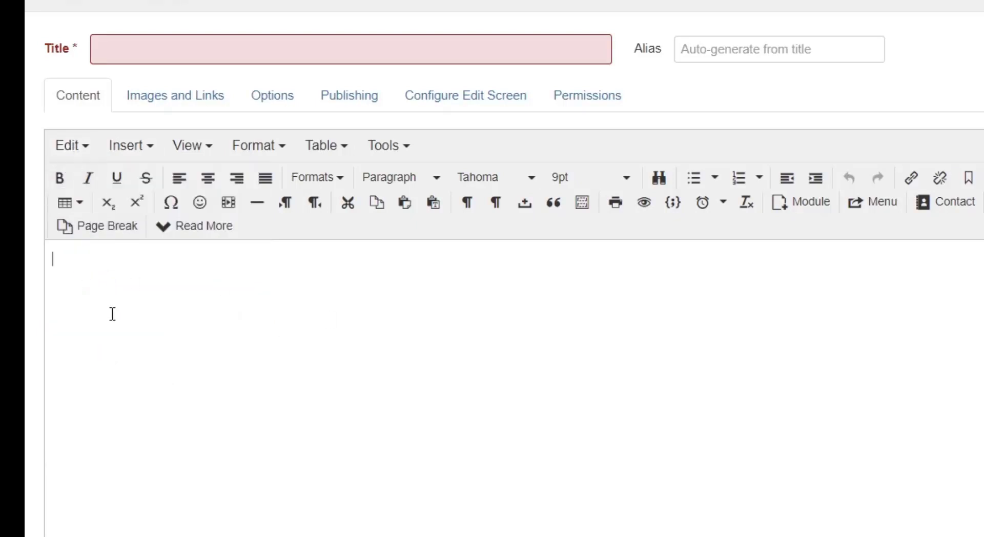
pyautogui.write('20 Ways to Get More Visitors to Your Website Leave a Comment / General / By admin image of SEO Are you getting less traffic to your website? Or you are newly created your website and don’t know how to get more visitors to your site, then this article is for you. visit our danishgah if I write something here, it will be a part of the above paragraph.')
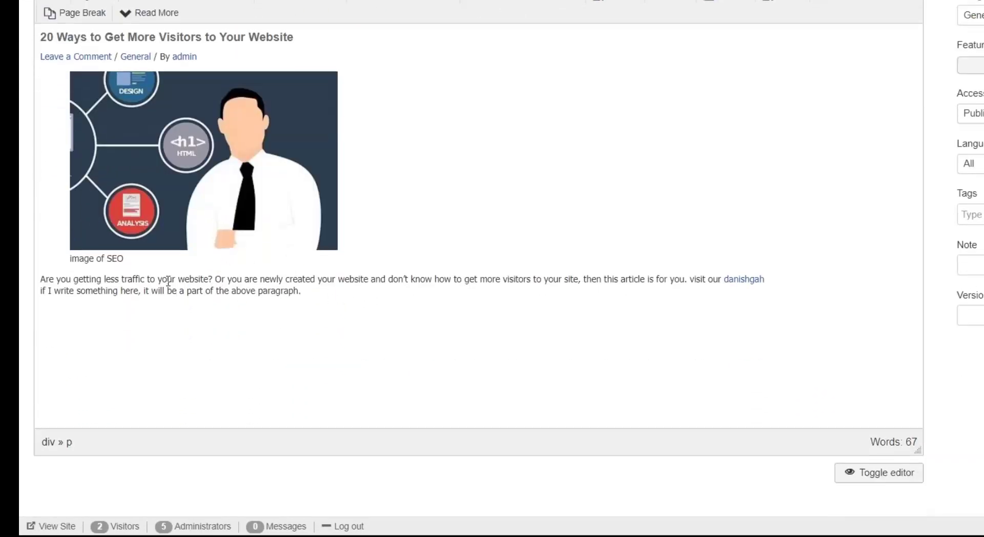
# Check the pasted heading, image, caption, paragraph text and danishgah link in the article body.
pyautogui.scroll(3, 183, 263)
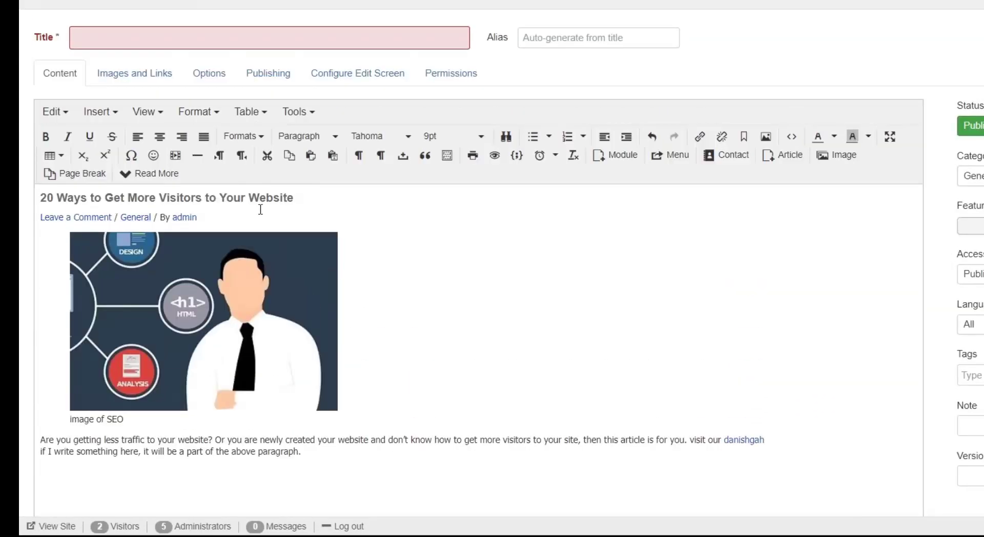
pyautogui.scroll(-3, 260, 209)
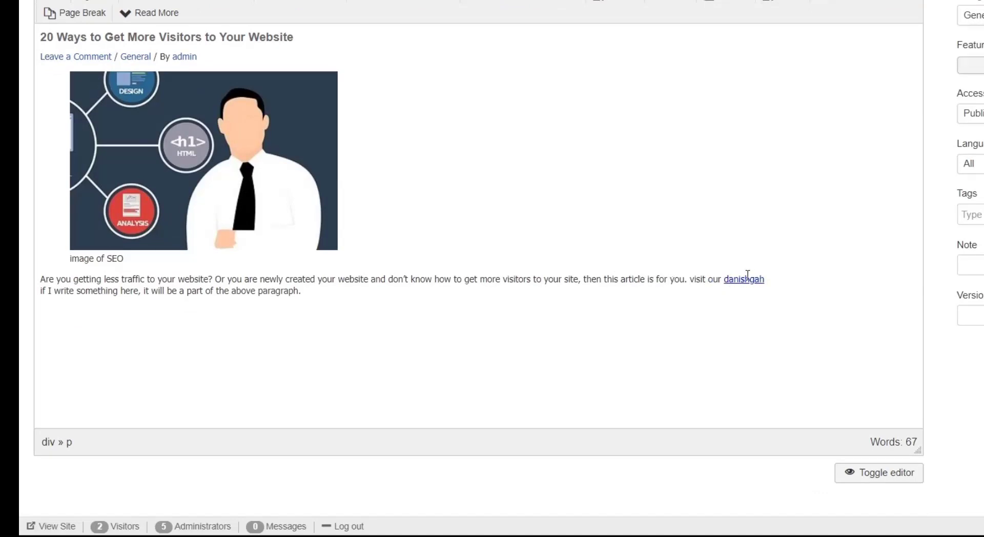
pyautogui.scroll(3, 364, 278)
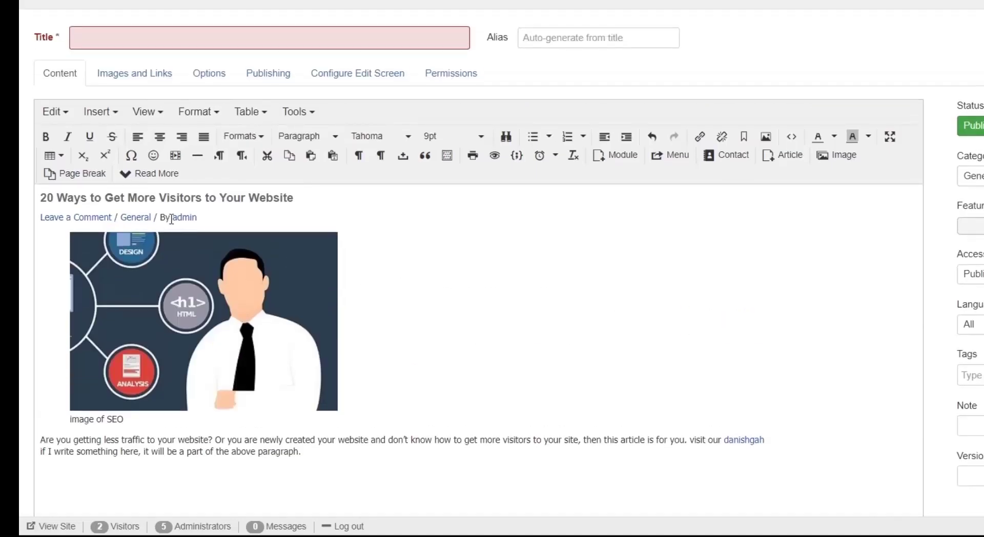
pyautogui.scroll(-3, 340, 235)
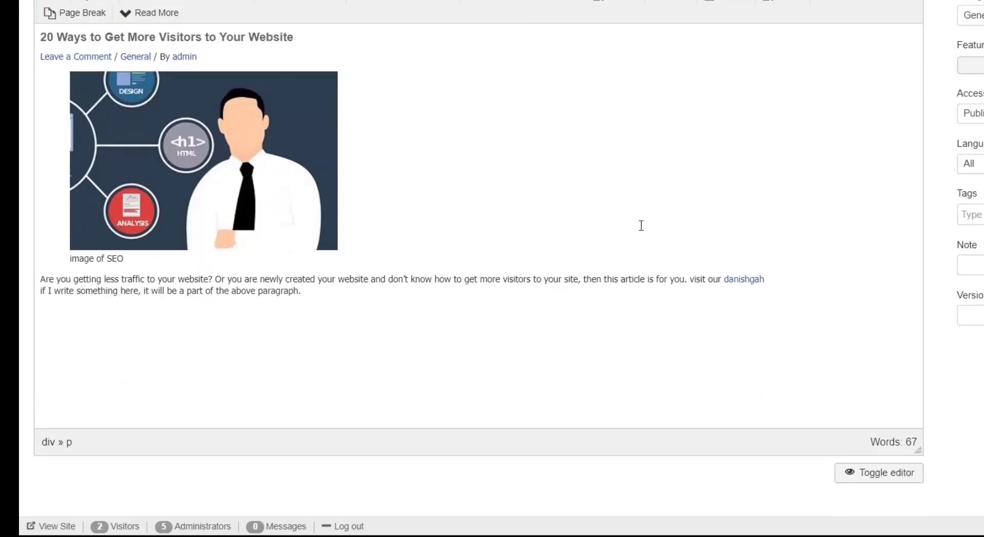
pyautogui.click(788, 278)
pyautogui.click(397, 304)
pyautogui.scroll(2, 397, 304)
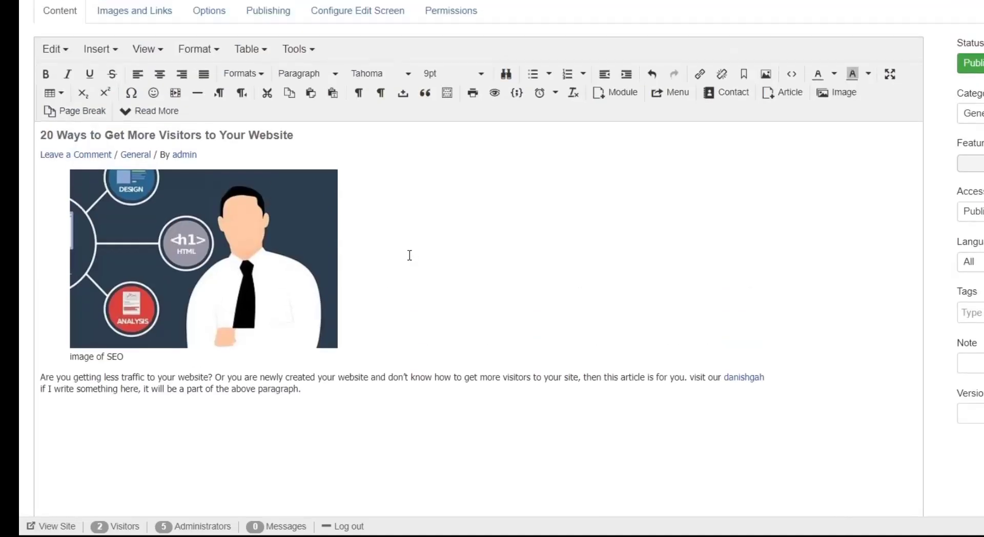
# Replace the article's entire source code with the copied "20 Ways to Get More Visitors to Your Website" post as plain text.
pyautogui.click(310, 53)
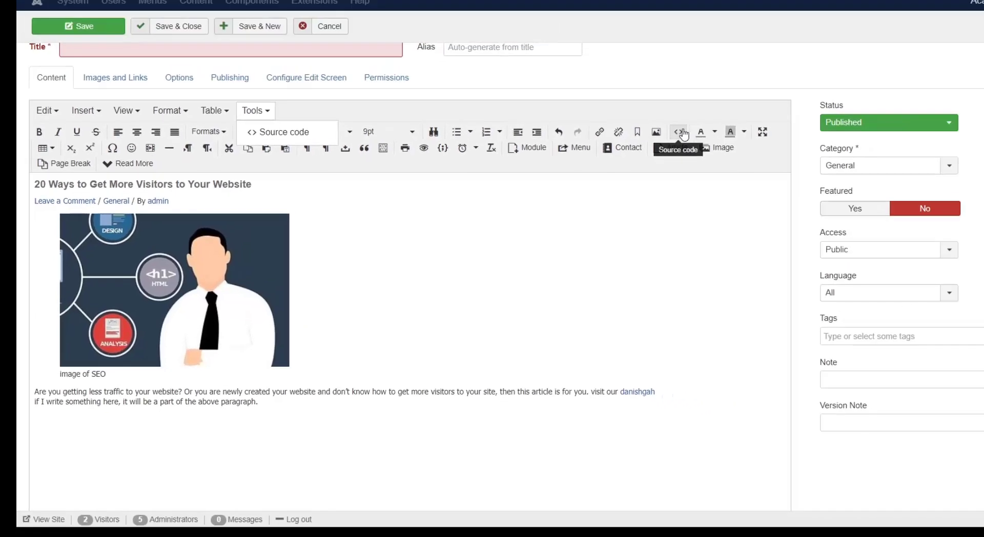
pyautogui.click(788, 76)
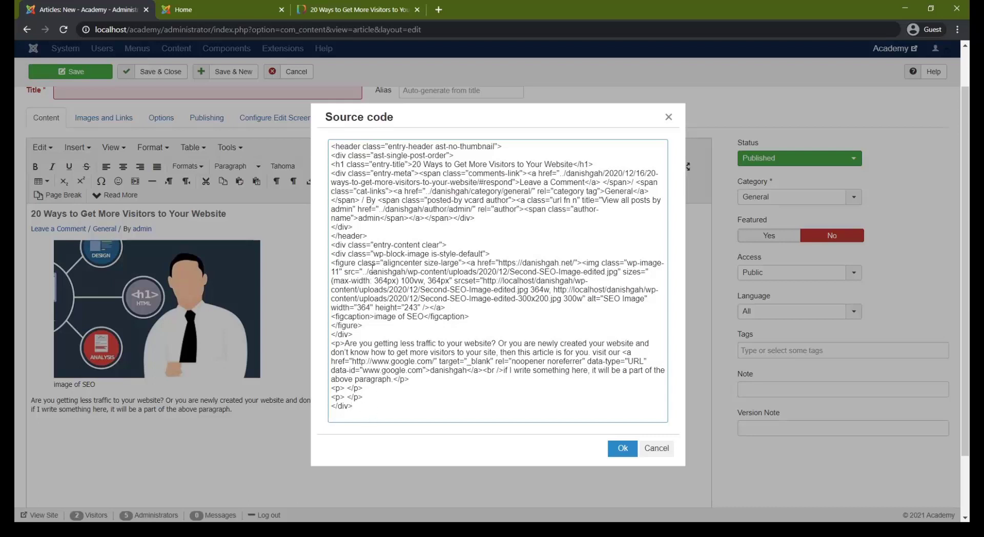
pyautogui.hotkey('ctrl', 'a')
pyautogui.write("20 Ways to Get More Visitors to Your Website Leave a Comment / General / By admin SEO Image image of SEO Are you getting less traffic to your website? Or you are newly created your website and don't know how to get more visitors to your site, then this article is for you. visit our danishgah if I write something here, it will be a part of the above paragraph")
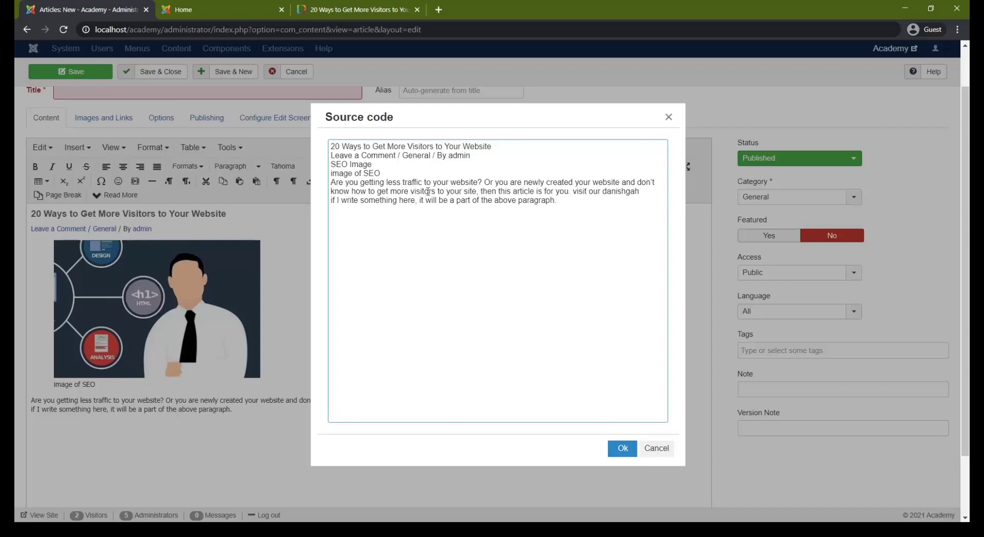
pyautogui.moveTo(615, 211); pyautogui.dragTo(331, 146)
pyautogui.click(446, 200)
pyautogui.moveTo(568, 203); pyautogui.dragTo(325, 148)
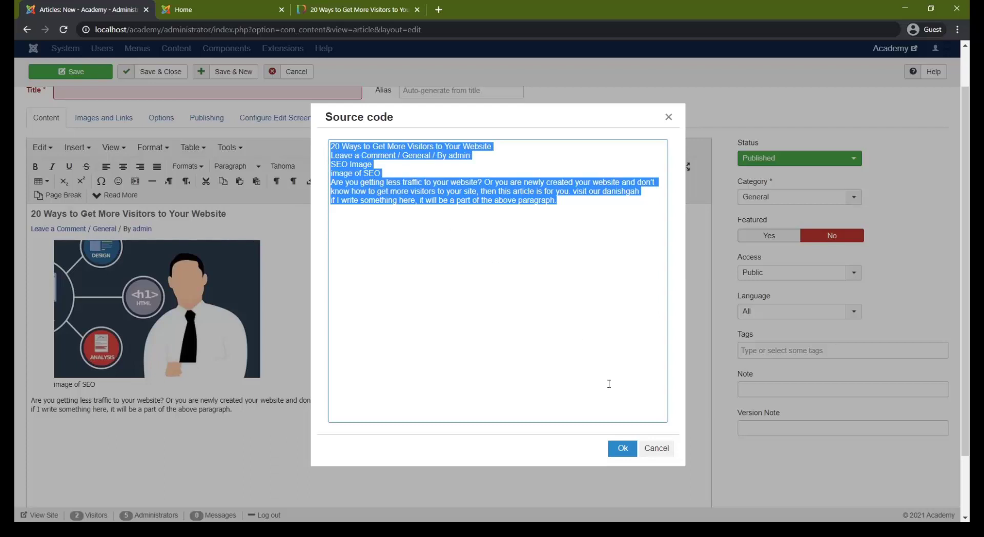
pyautogui.click(622, 448)
pyautogui.moveTo(505, 224); pyautogui.dragTo(209, 226)
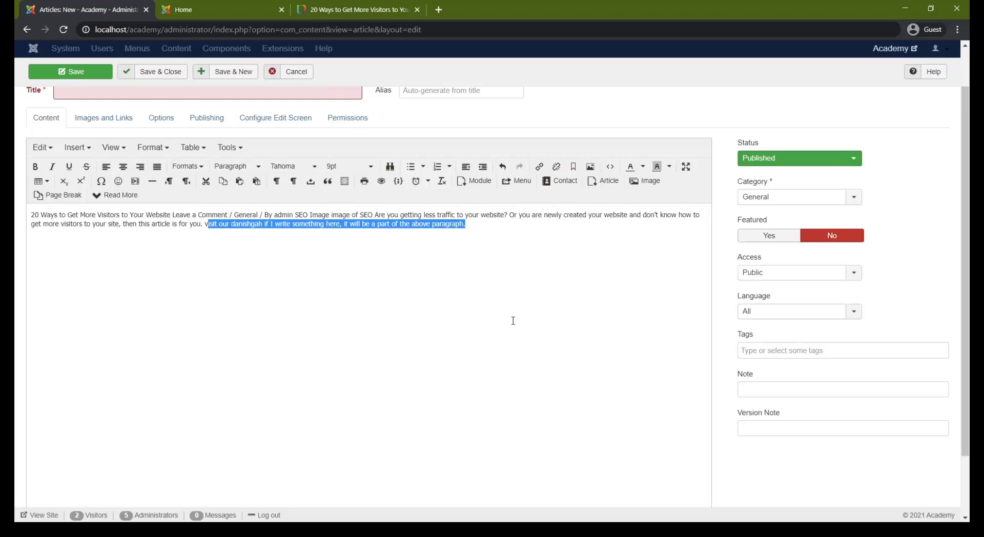
pyautogui.moveTo(475, 257); pyautogui.dragTo(25, 216)
pyautogui.hotkey('ctrl', 'c')
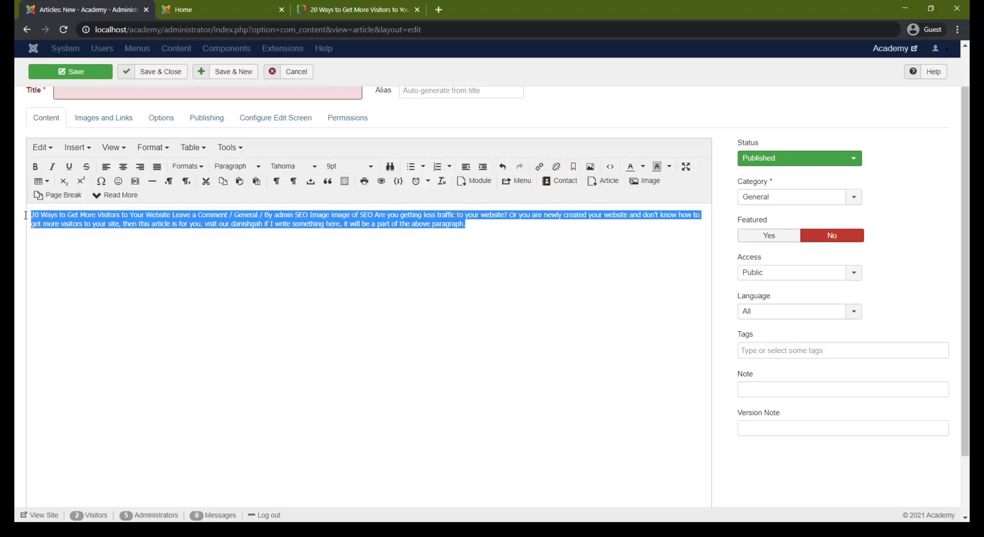
pyautogui.click(89, 226)
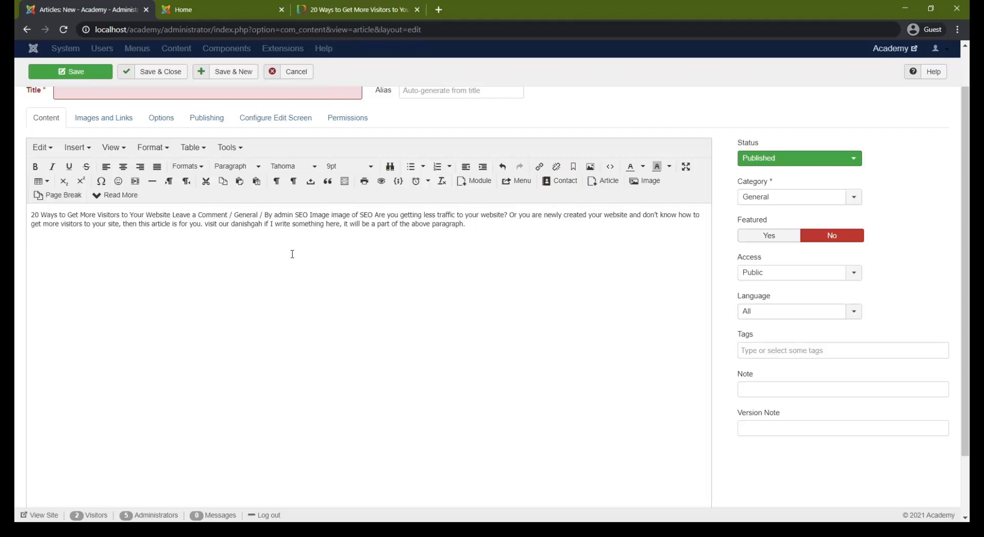
# Add a second copy of the post text on a new line after the closing </p> tag in the source code.
pyautogui.click(610, 167)
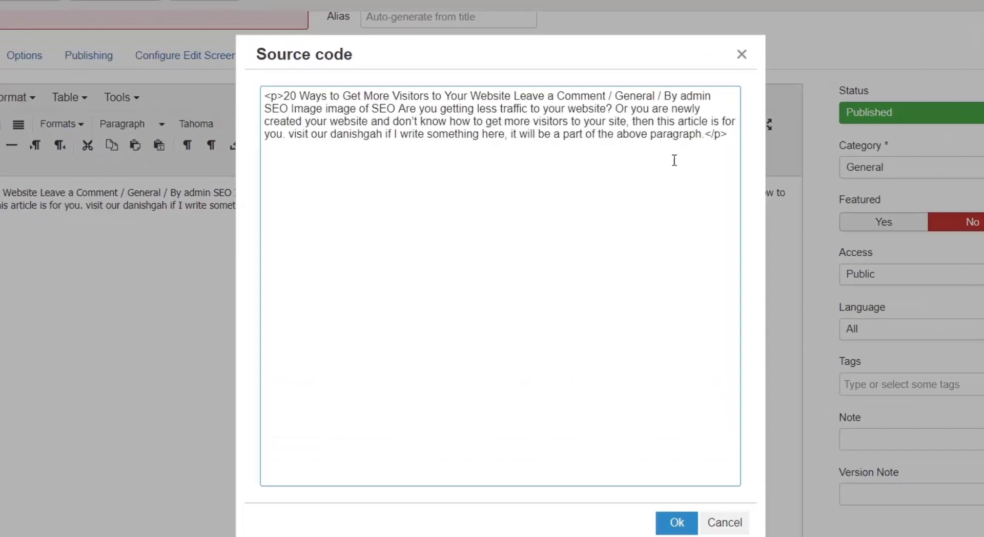
pyautogui.click(727, 138)
pyautogui.press('Return')
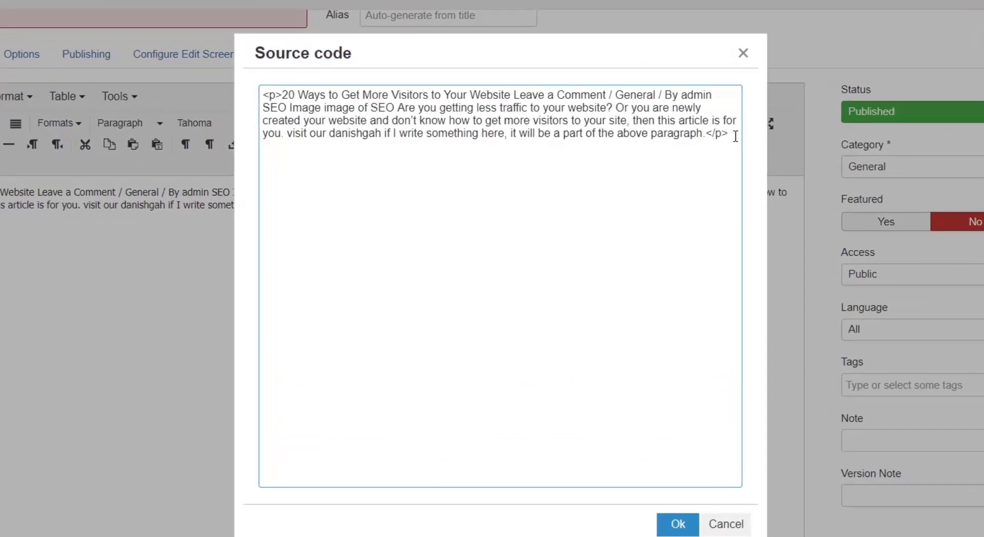
pyautogui.hotkey('ctrl', 'v')
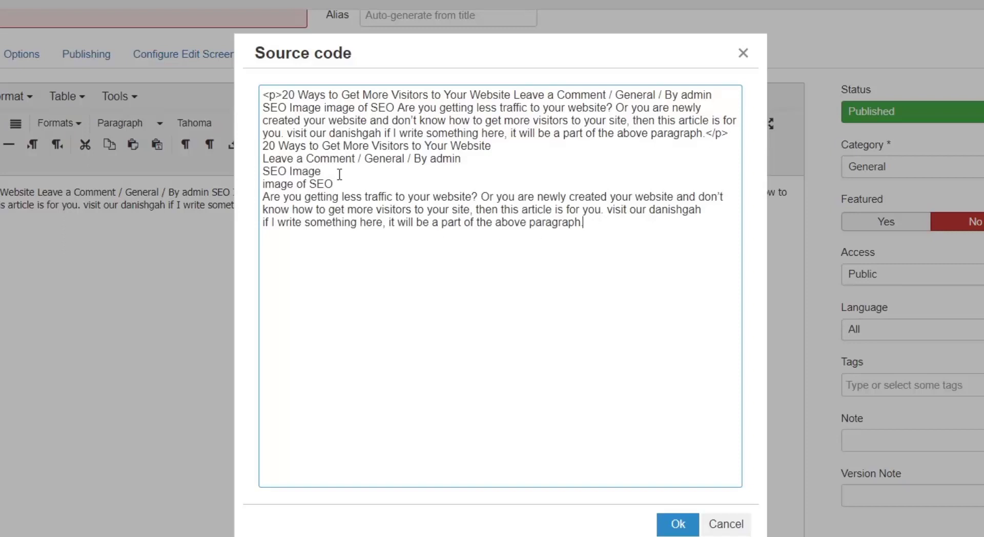
pyautogui.click(679, 525)
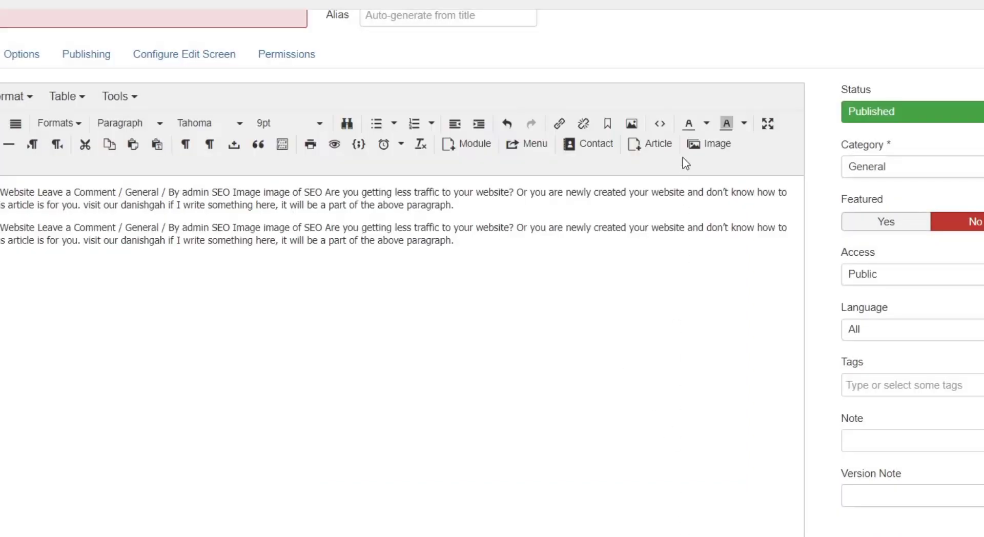
# Inspect the opening and closing <p> tags around the second paragraph in the source code, leaving the code unchanged.
pyautogui.click(660, 125)
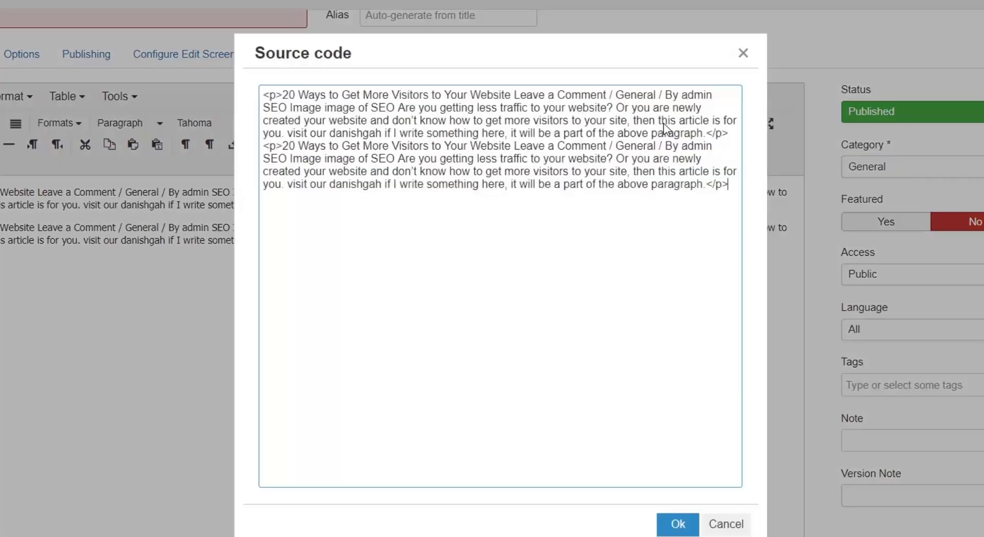
pyautogui.moveTo(730, 185); pyautogui.dragTo(706, 188)
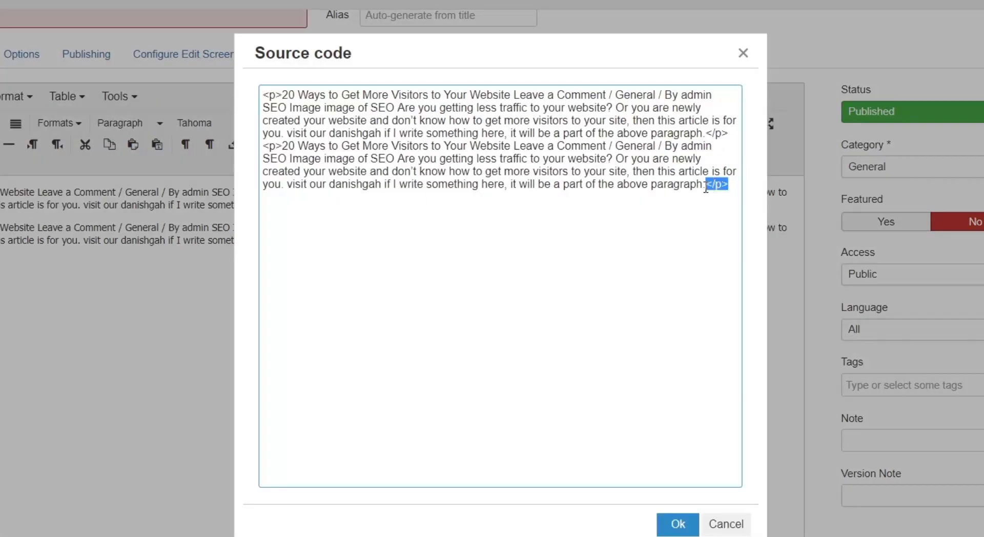
pyautogui.moveTo(283, 146); pyautogui.dragTo(251, 149)
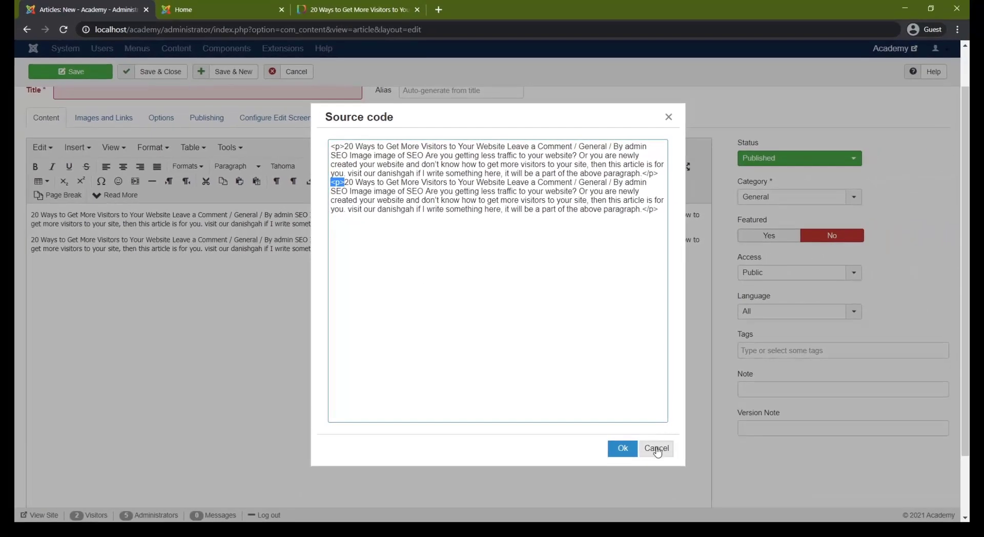
pyautogui.click(659, 449)
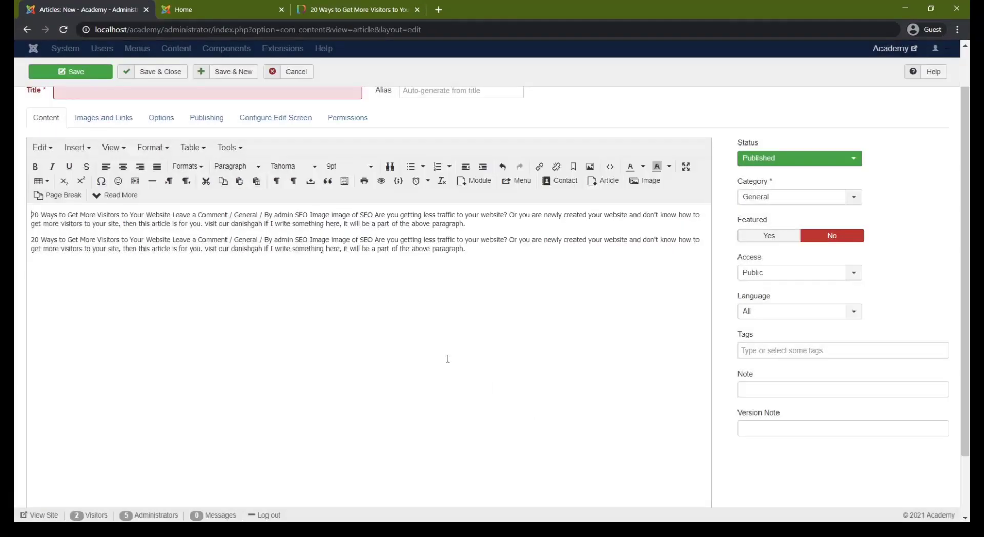
# Switch the article body to raw HTML, examine its paragraph tags, and return to the visual editor.
pyautogui.scroll(-2, 185, 254)
pyautogui.scroll(3, 201, 235)
pyautogui.scroll(-3, 537, 344)
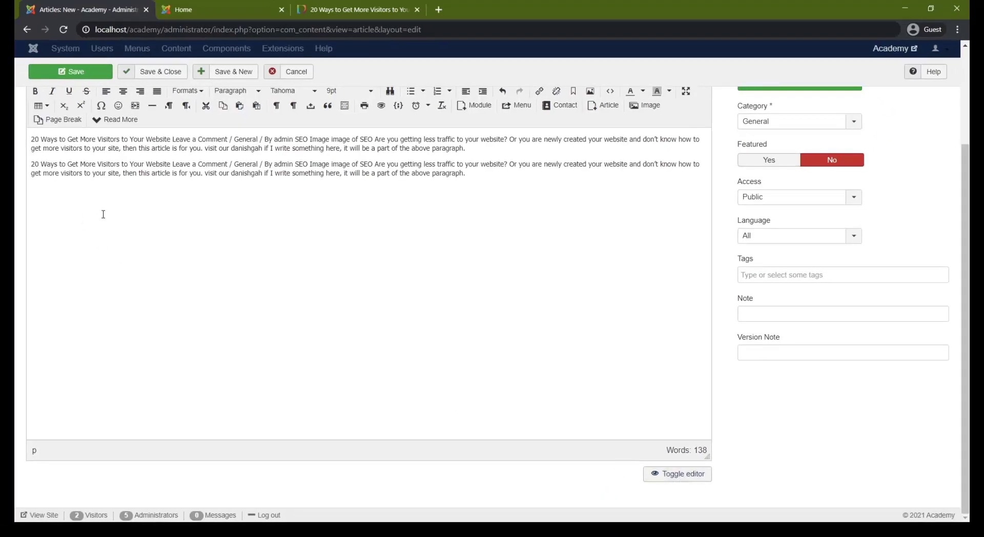
pyautogui.scroll(2, 103, 214)
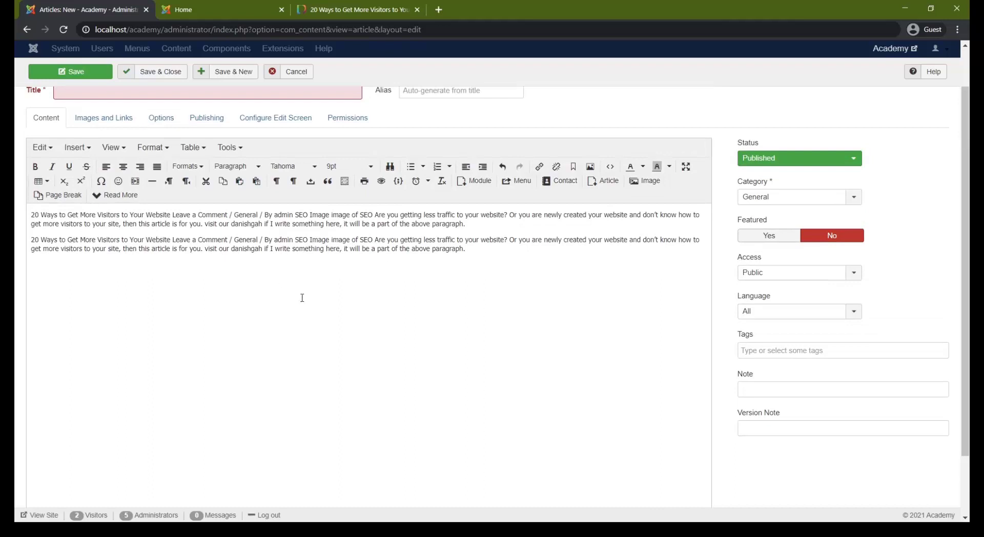
pyautogui.scroll(-2, 302, 298)
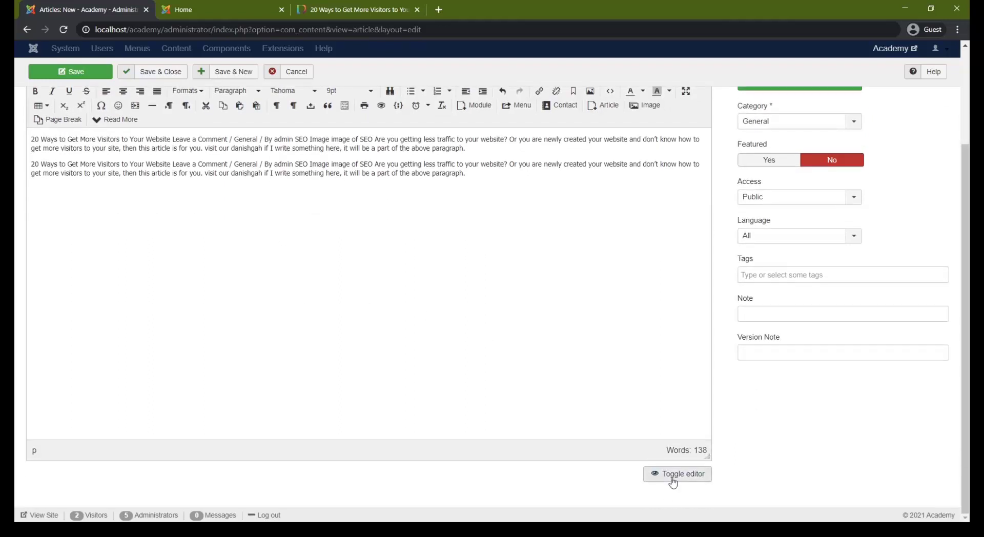
pyautogui.click(672, 475)
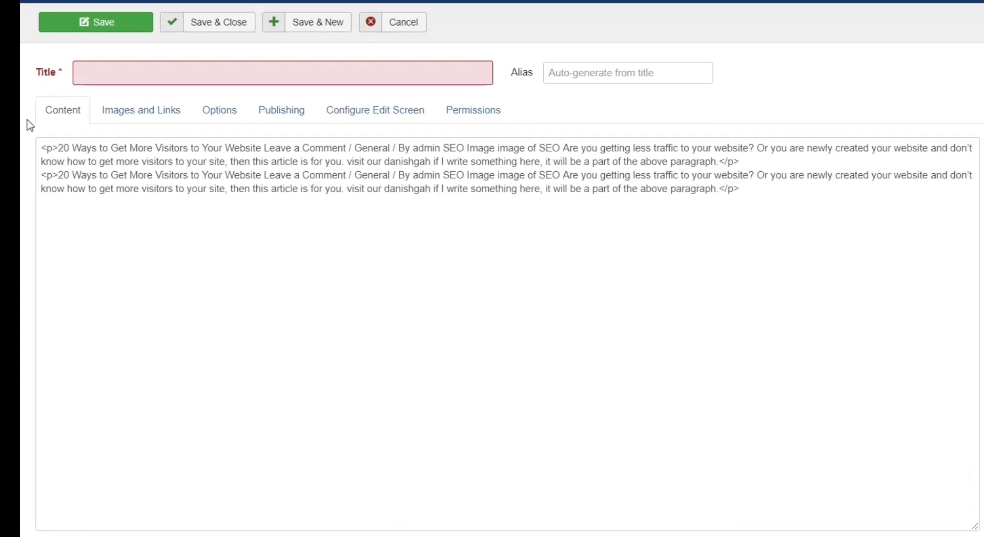
pyautogui.moveTo(59, 149); pyautogui.dragTo(40, 149)
pyautogui.click(675, 234)
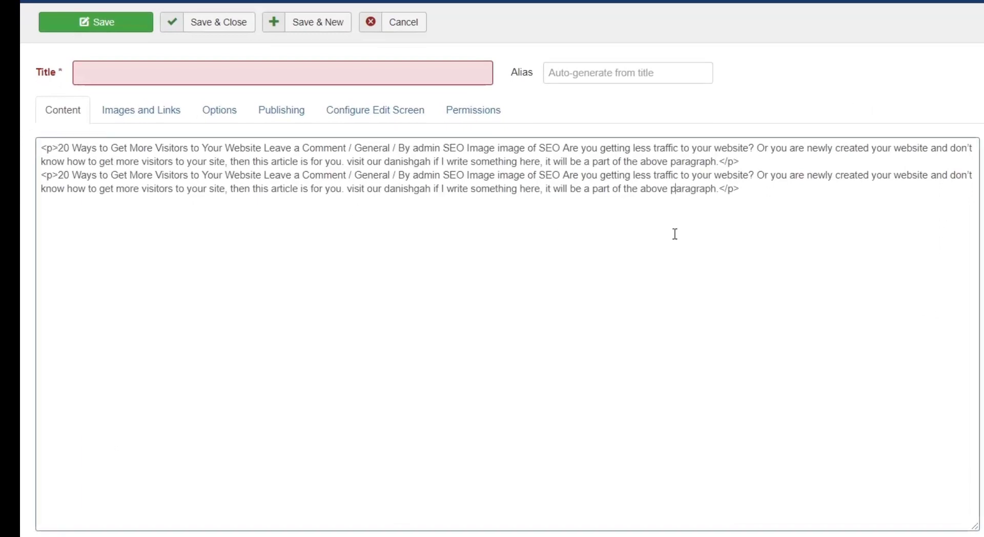
pyautogui.click(828, 196)
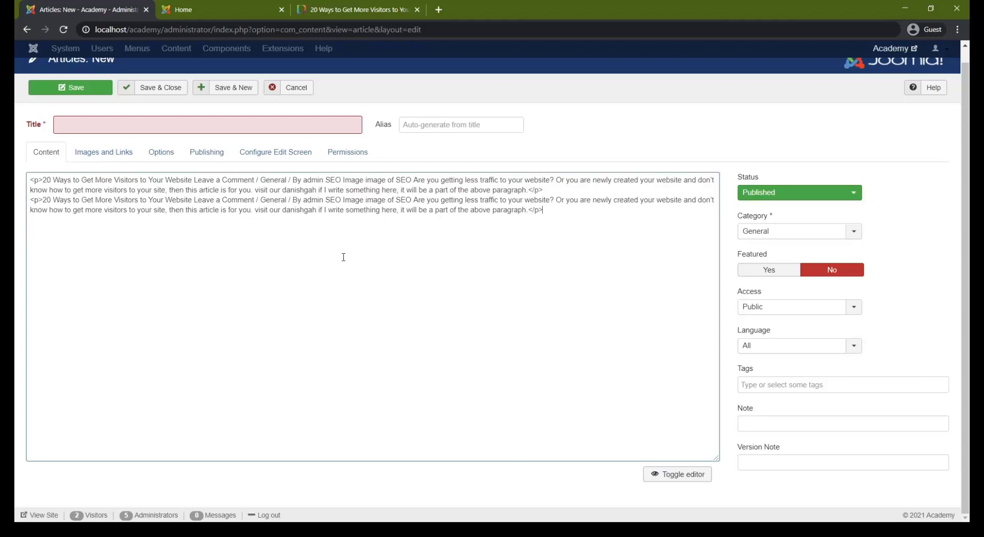
pyautogui.click(675, 475)
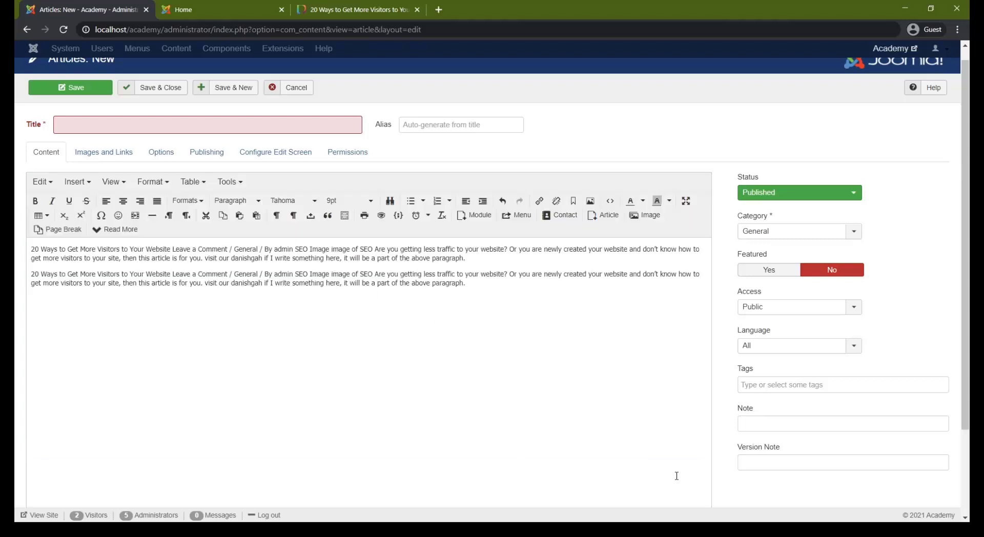
# Review the editor's edit, insert, view, format, table and tools commands available for the article text.
pyautogui.moveTo(497, 296); pyautogui.dragTo(30, 273)
pyautogui.click(166, 275)
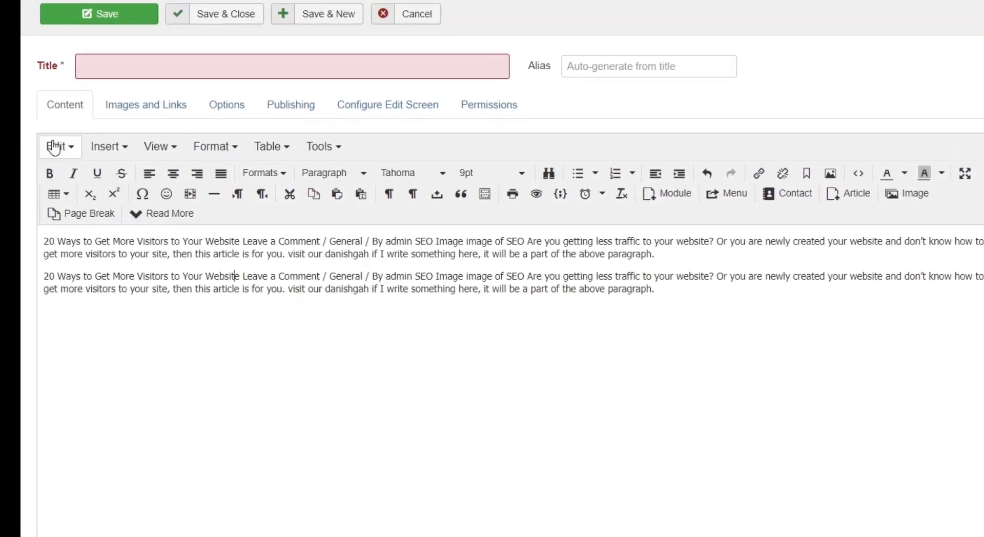
pyautogui.click(80, 173)
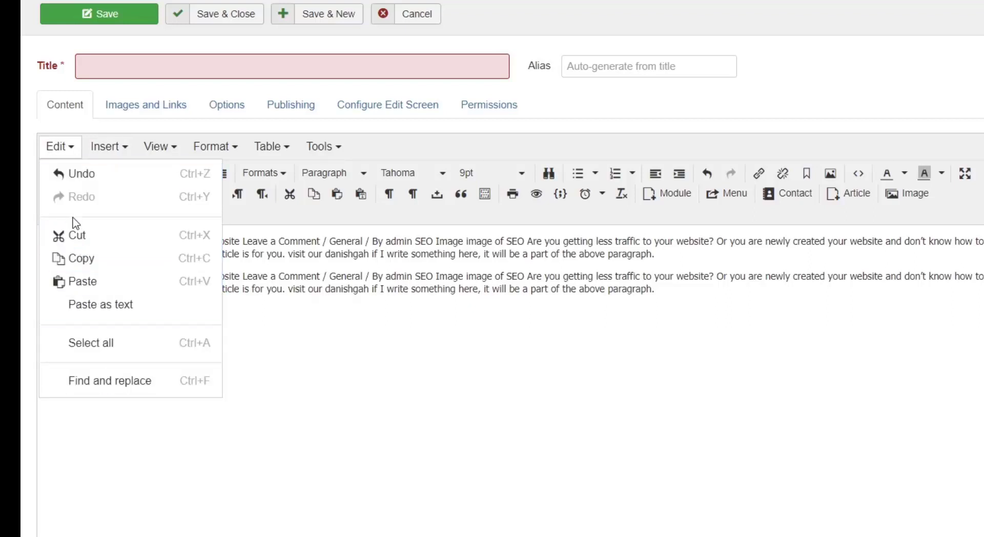
pyautogui.moveTo(57, 147)
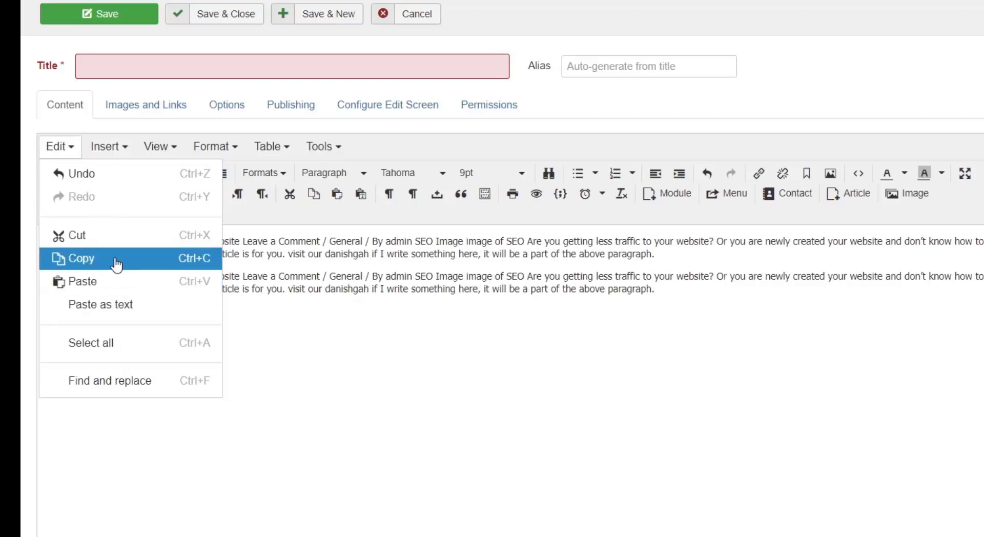
pyautogui.moveTo(100, 149)
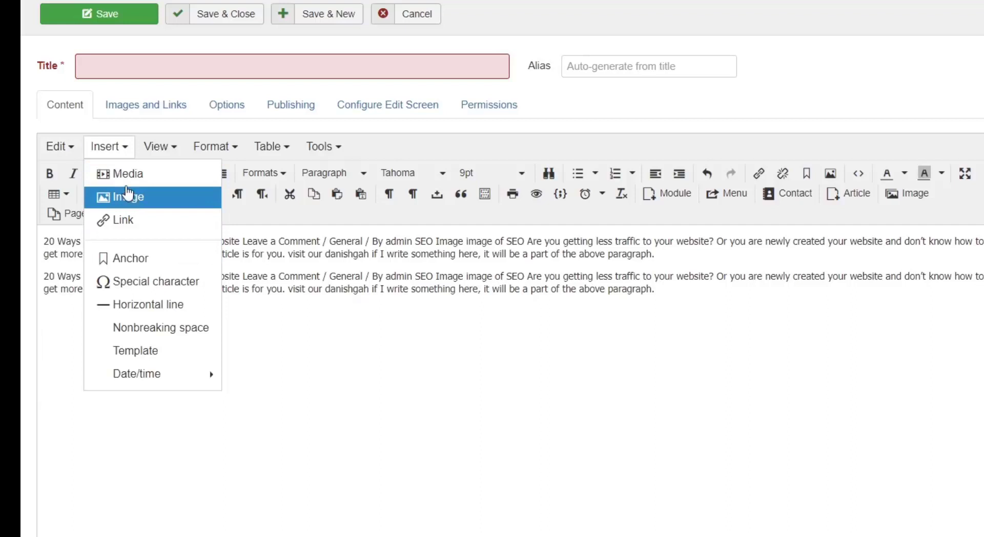
pyautogui.moveTo(159, 148)
pyautogui.moveTo(212, 149)
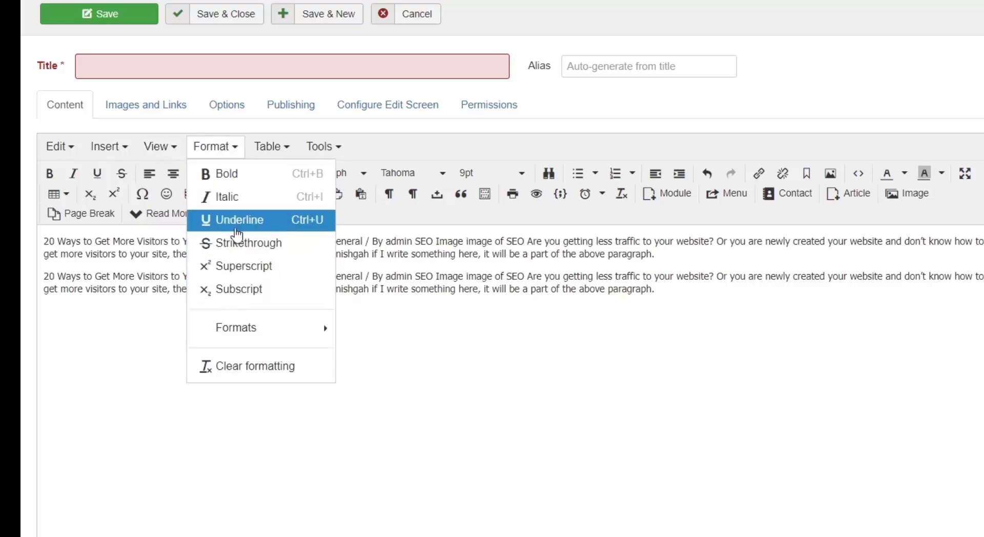
pyautogui.moveTo(268, 153)
pyautogui.moveTo(282, 174)
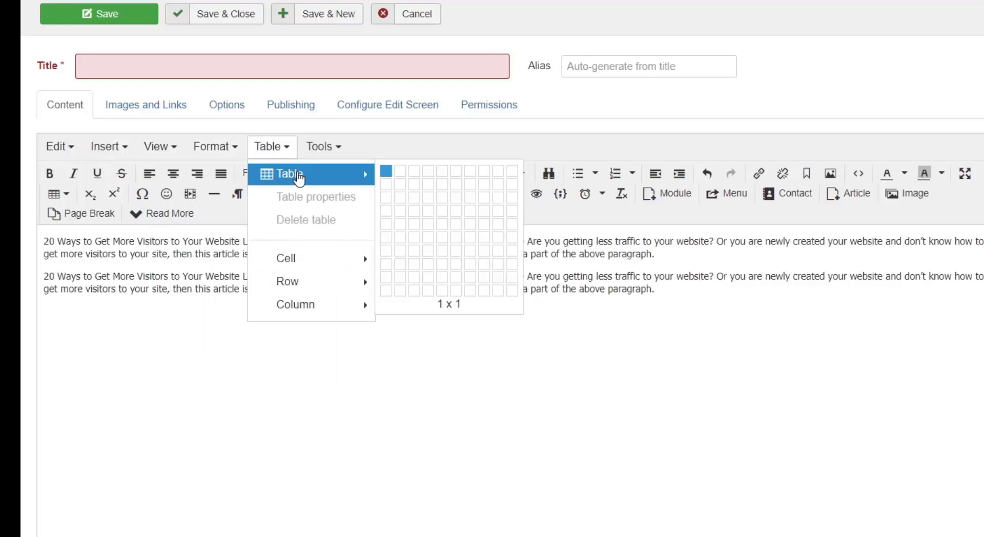
pyautogui.moveTo(315, 149)
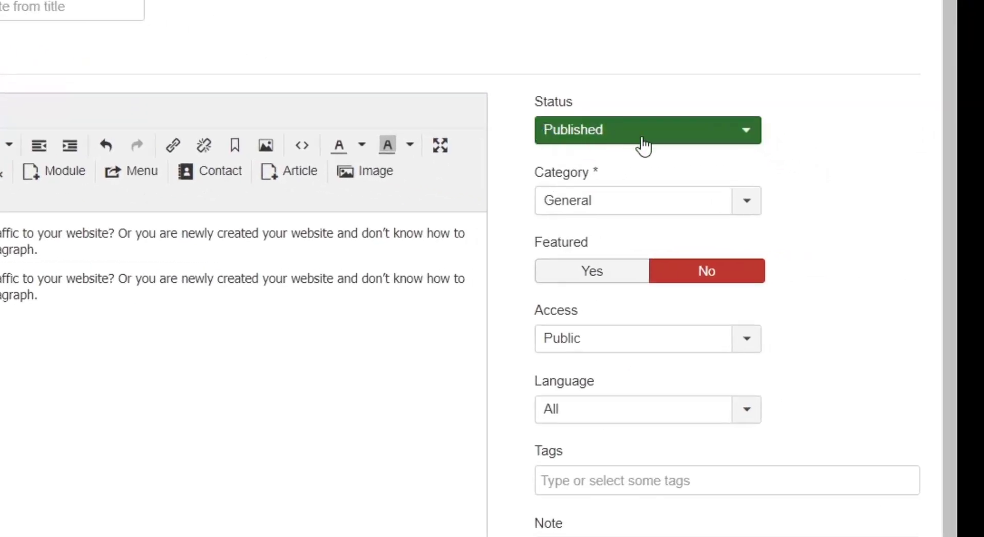
# Review the publishing status options for the article, keeping it set to Published.
pyautogui.click(672, 140)
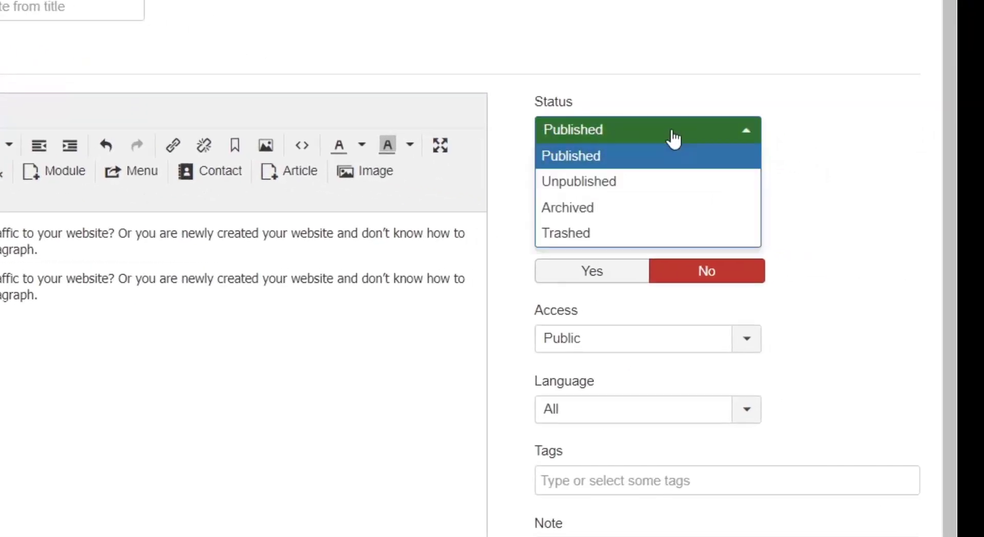
pyautogui.click(606, 101)
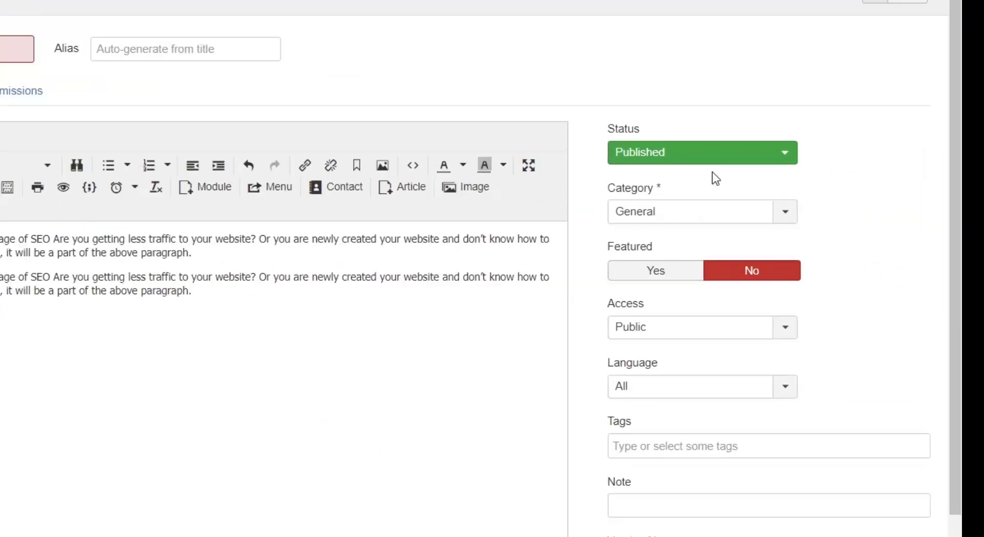
pyautogui.click(830, 199)
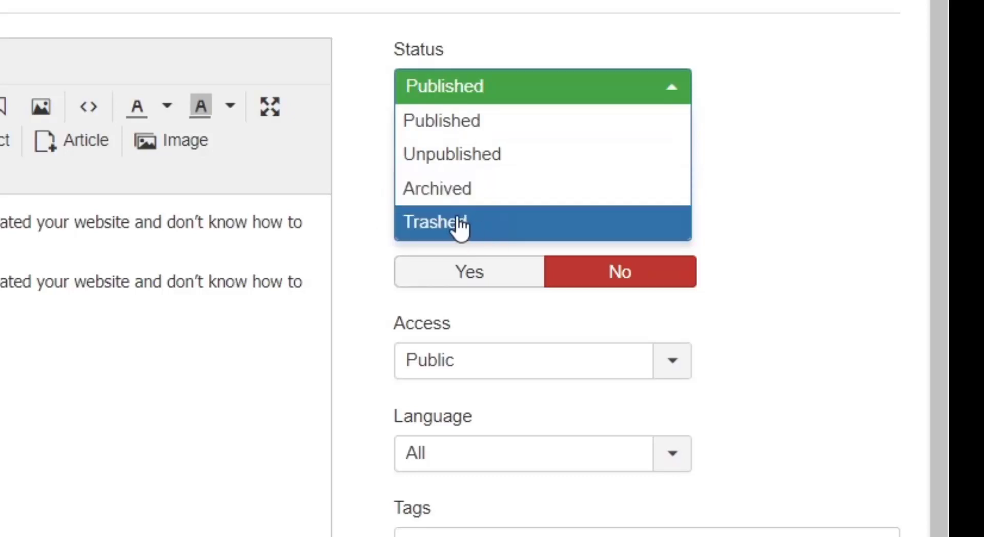
pyautogui.click(586, 57)
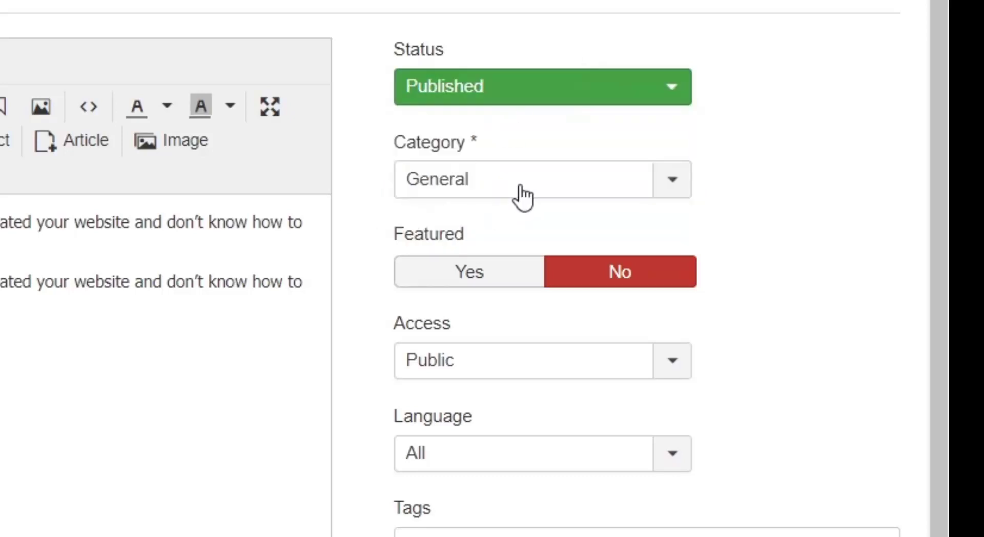
# Set the article's category to Blog.
pyautogui.moveTo(390, 148); pyautogui.dragTo(458, 149)
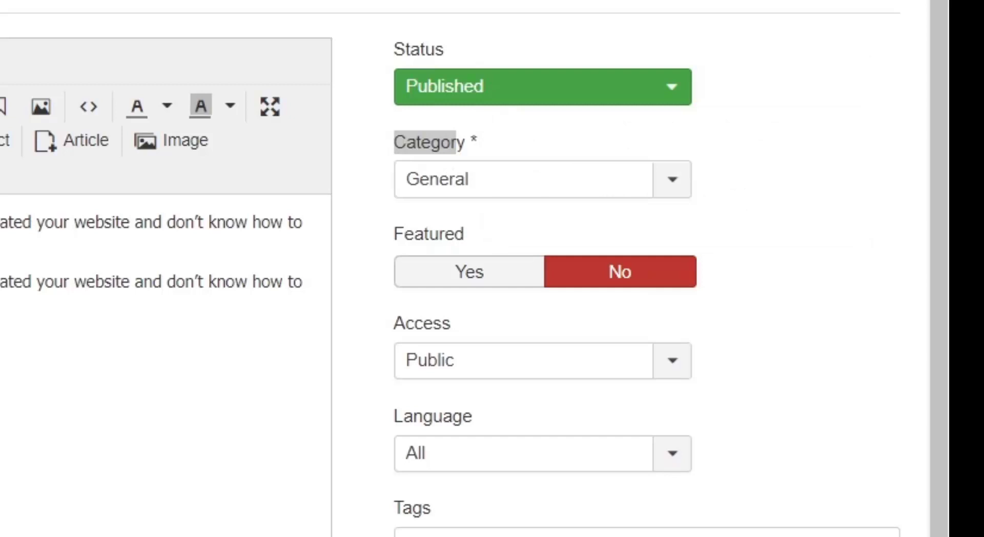
pyautogui.click(518, 194)
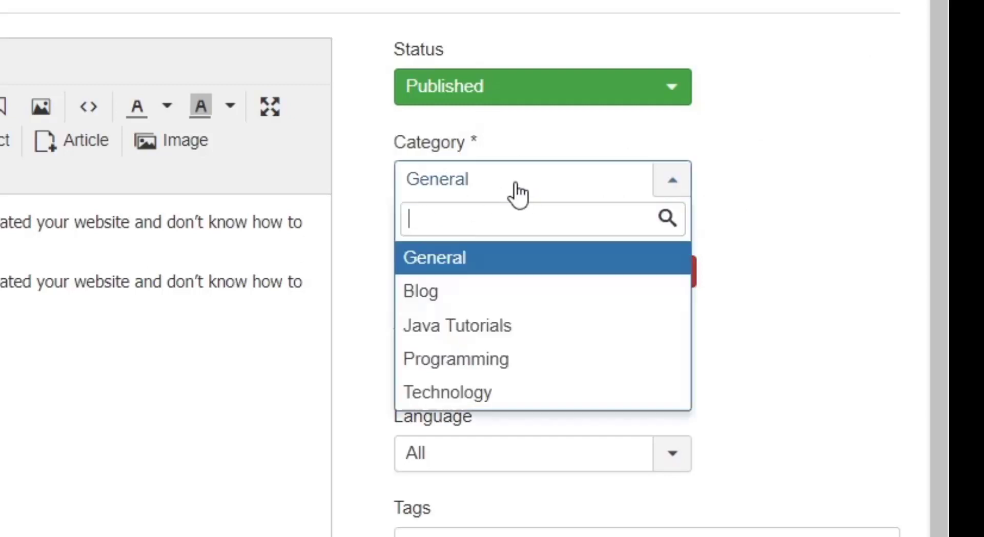
pyautogui.click(518, 195)
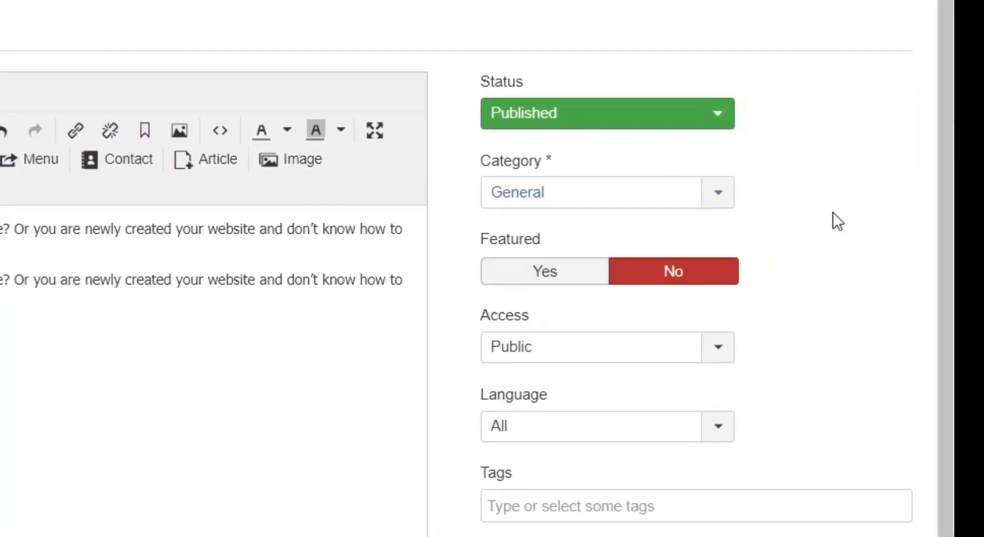
pyautogui.click(825, 231)
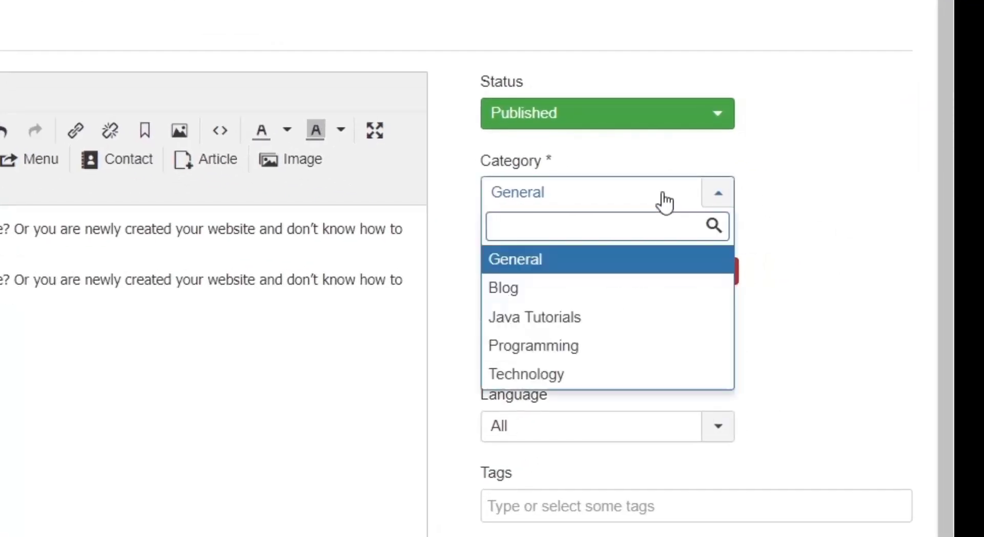
pyautogui.click(523, 293)
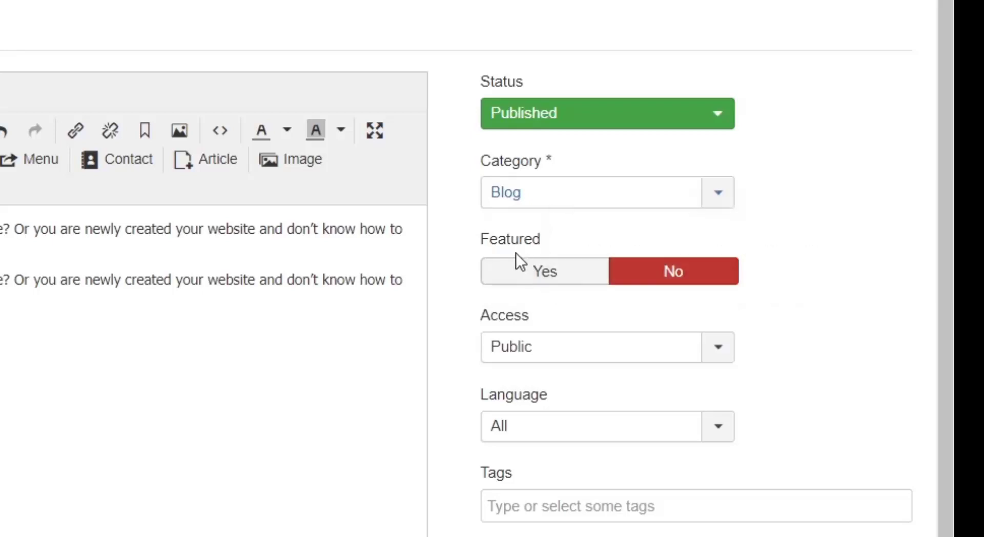
# Review the article's Featured setting and the choices available for Access and Language.
pyautogui.moveTo(504, 254)
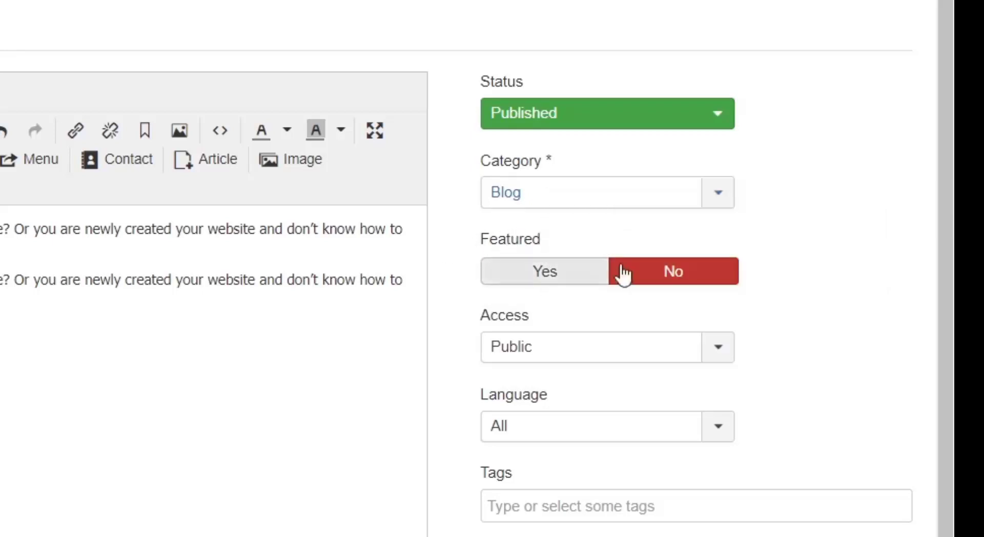
pyautogui.moveTo(547, 252)
pyautogui.moveTo(547, 252); pyautogui.dragTo(466, 250)
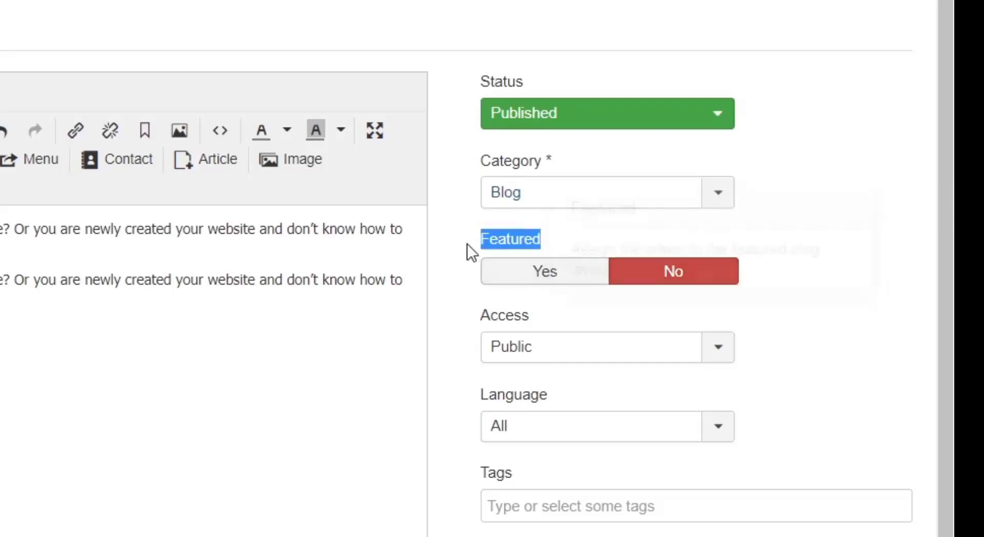
pyautogui.click(217, 377)
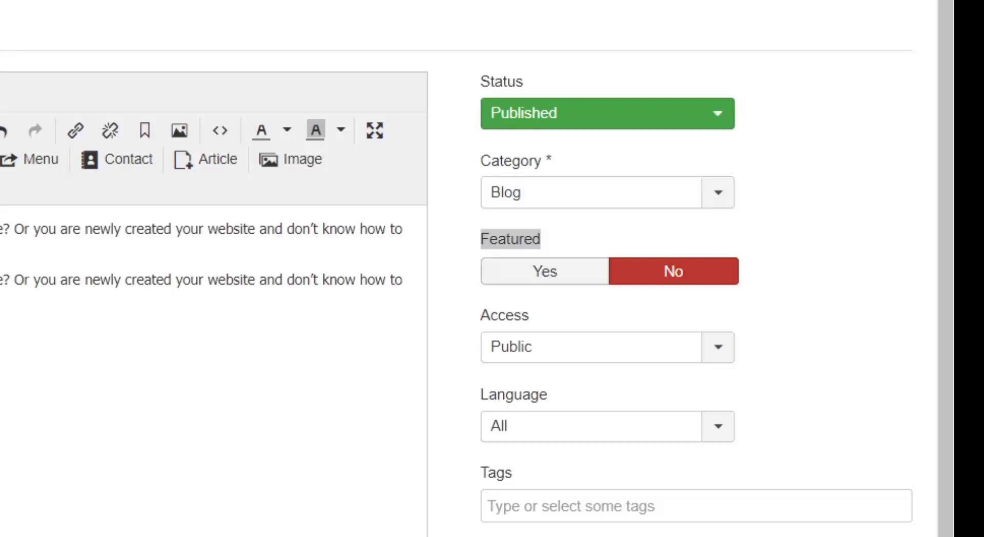
pyautogui.click(660, 355)
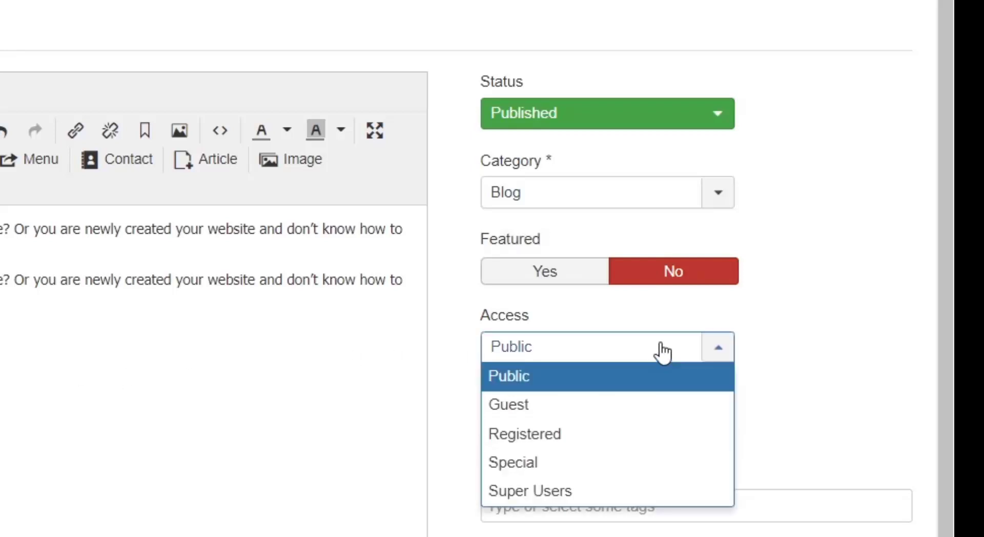
pyautogui.click(573, 353)
pyautogui.click(540, 359)
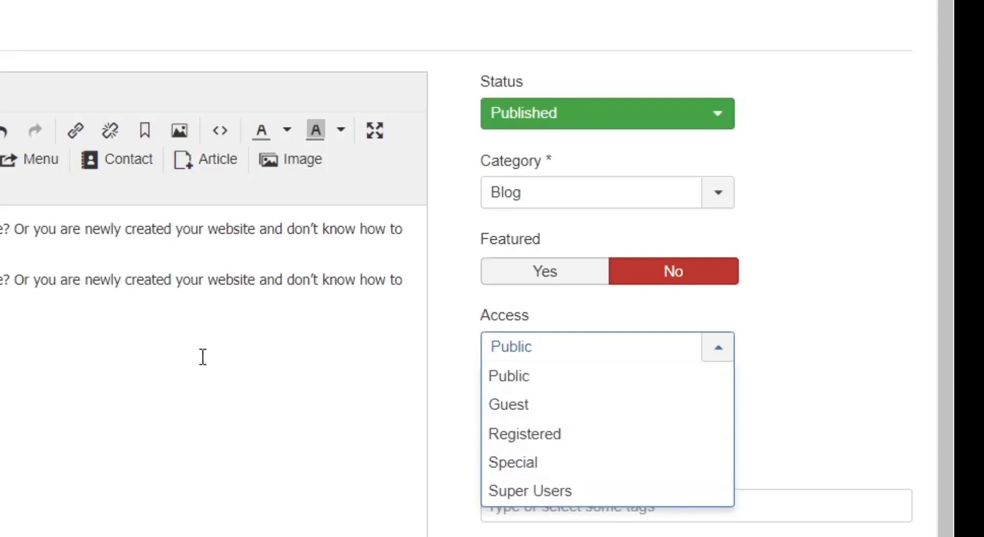
pyautogui.click(247, 382)
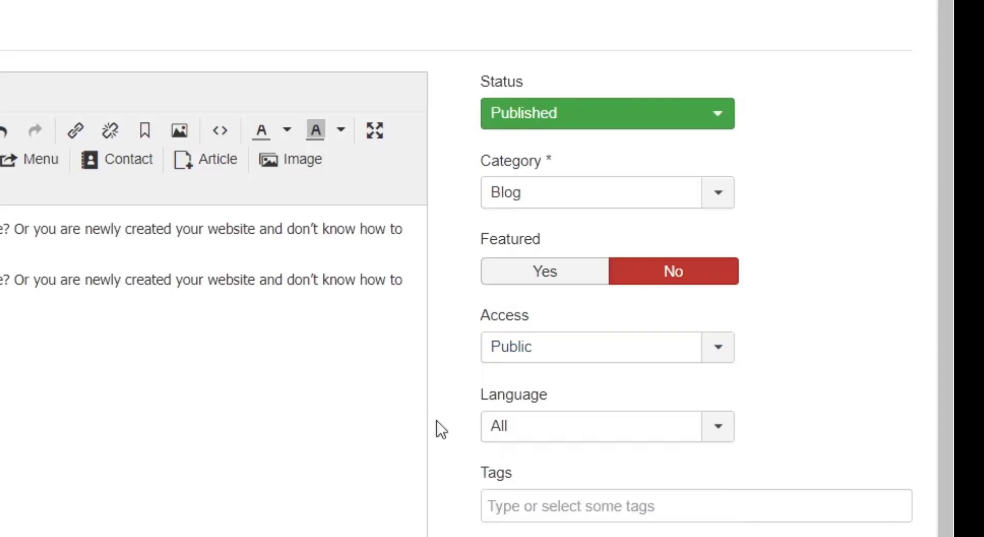
pyautogui.click(583, 428)
pyautogui.click(29, 416)
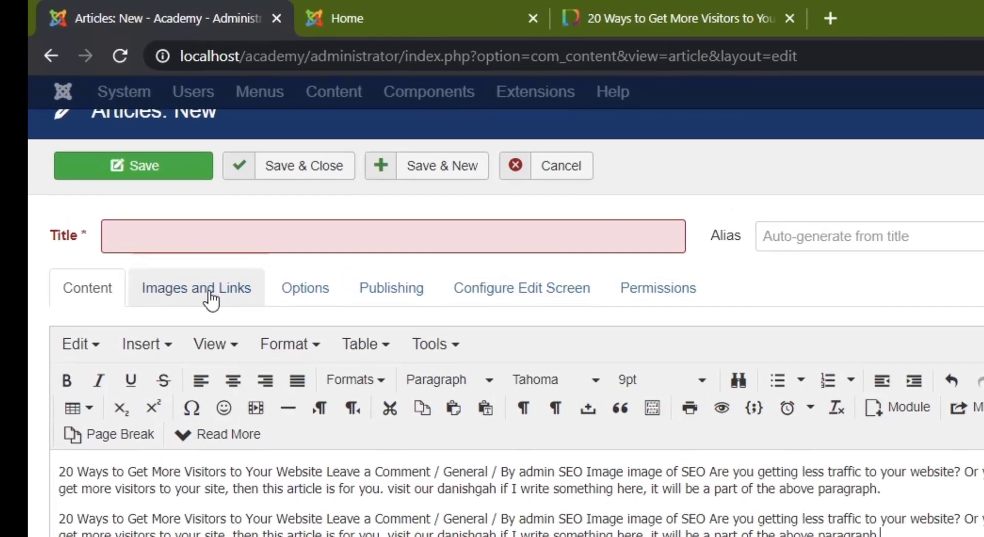
# Copy the heading "20 Ways to Get More Visitors to Your Website" from the article body into the Title, leaving the alias empty.
pyautogui.click(170, 161)
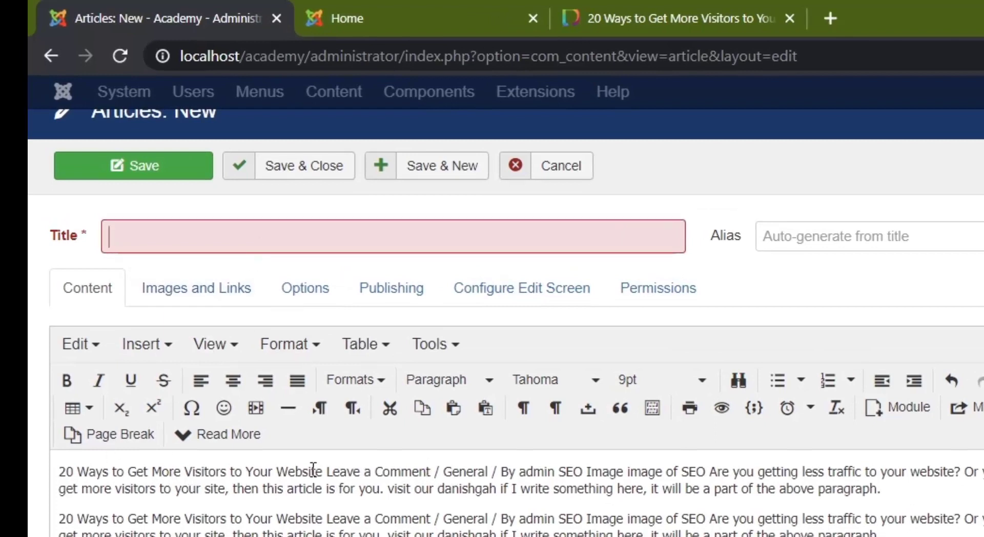
pyautogui.moveTo(326, 471); pyautogui.dragTo(68, 447)
pyautogui.hotkey('ctrl', 'c')
pyautogui.click(285, 243)
pyautogui.hotkey('ctrl', 'v')
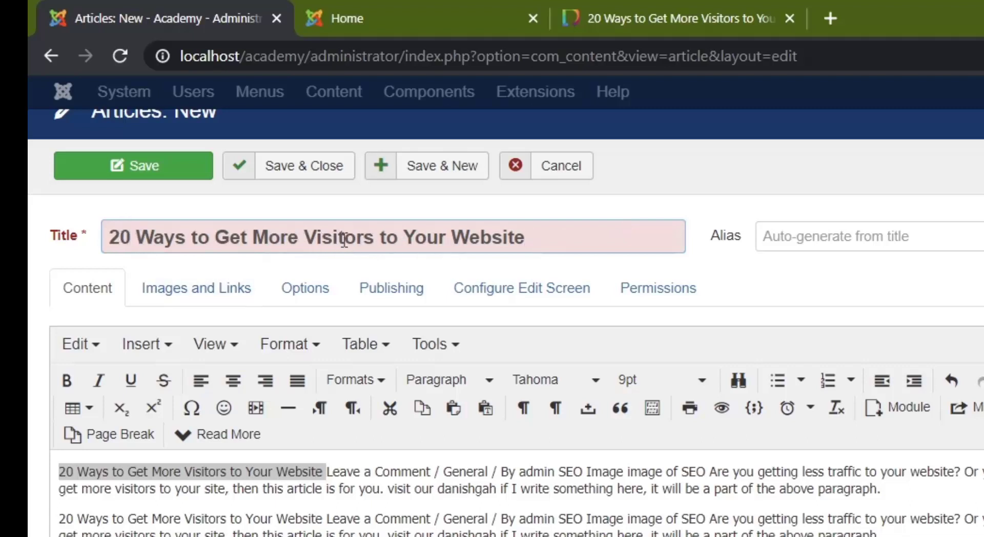
pyautogui.click(810, 236)
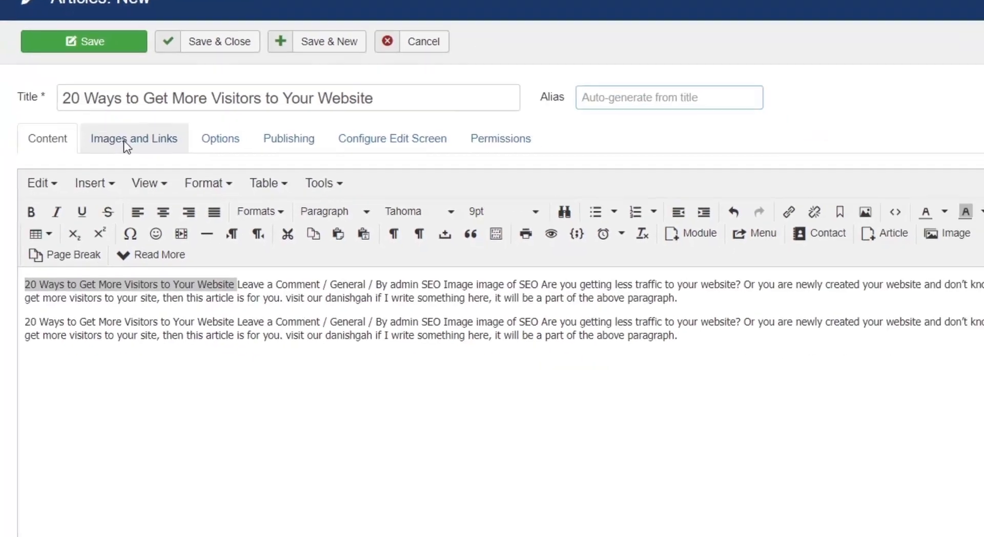
# Review the article's intro image, full article image and link fields.
pyautogui.click(169, 288)
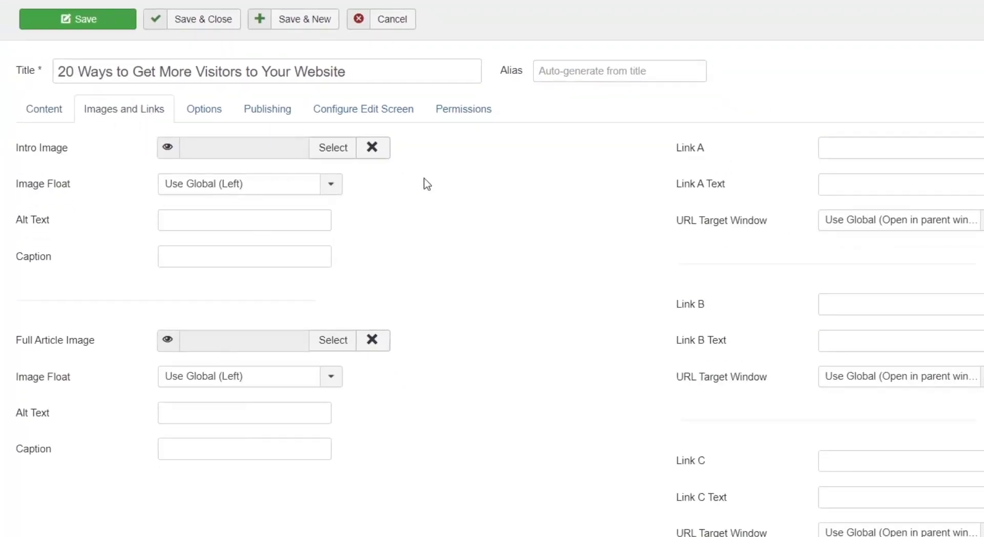
pyautogui.click(886, 149)
pyautogui.click(862, 184)
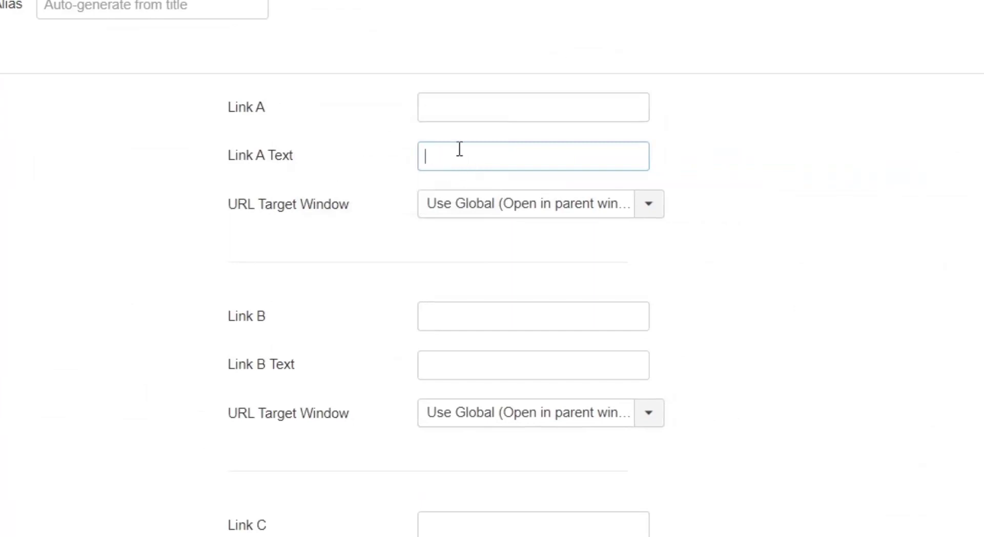
pyautogui.click(448, 115)
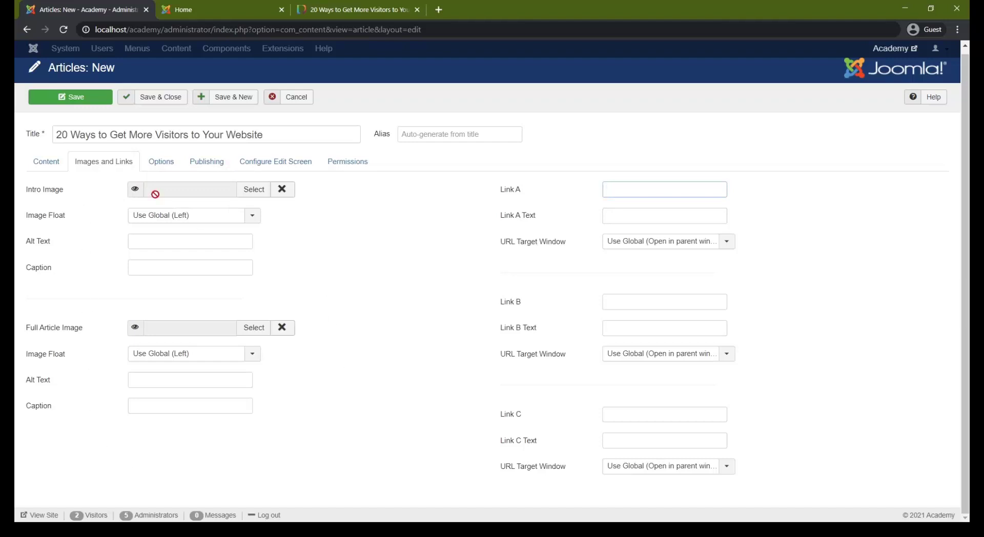
# Review the article's display options from Layout to Browser Page Title, and examine the choices for Linked Titles.
pyautogui.click(161, 163)
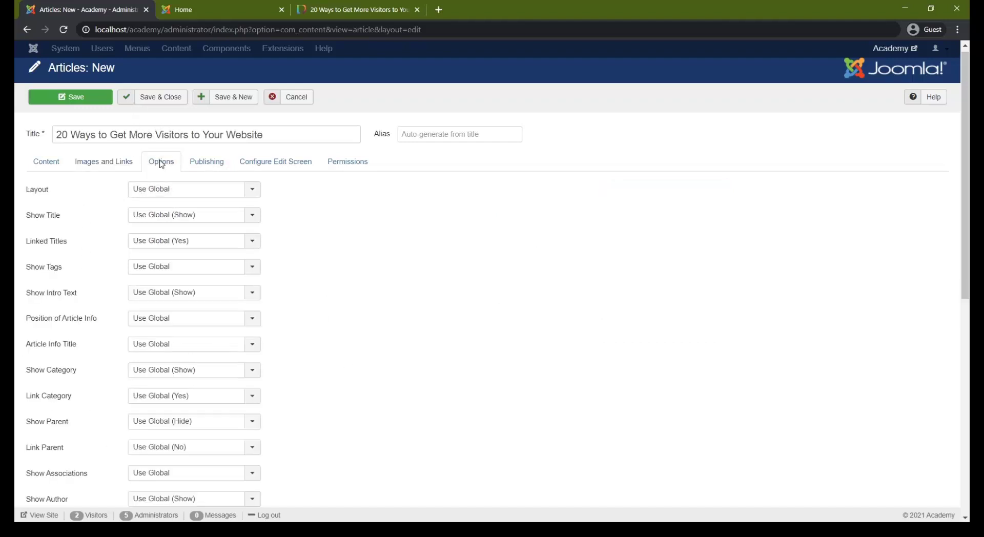
pyautogui.scroll(-8, 149, 321)
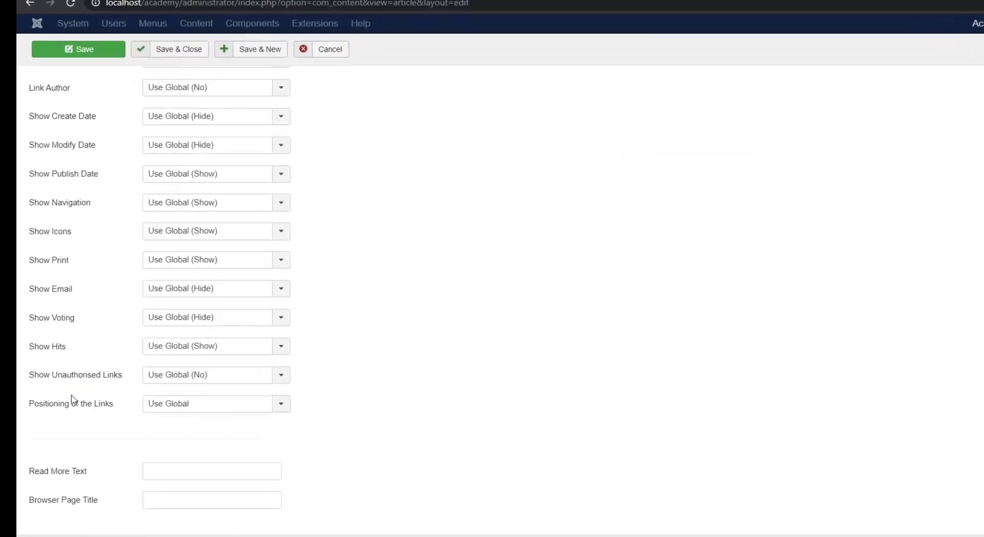
pyautogui.scroll(10, 133, 322)
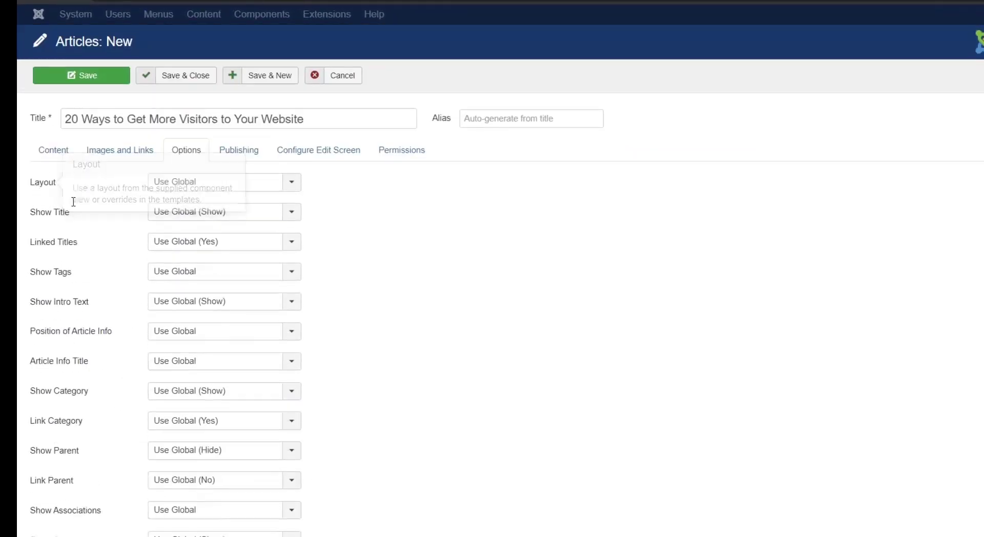
pyautogui.moveTo(67, 256)
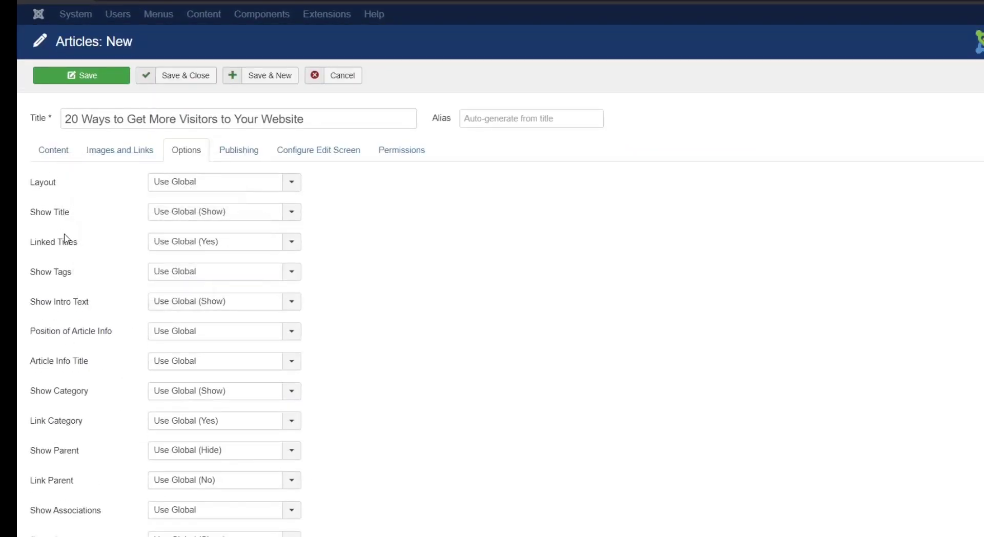
pyautogui.click(228, 244)
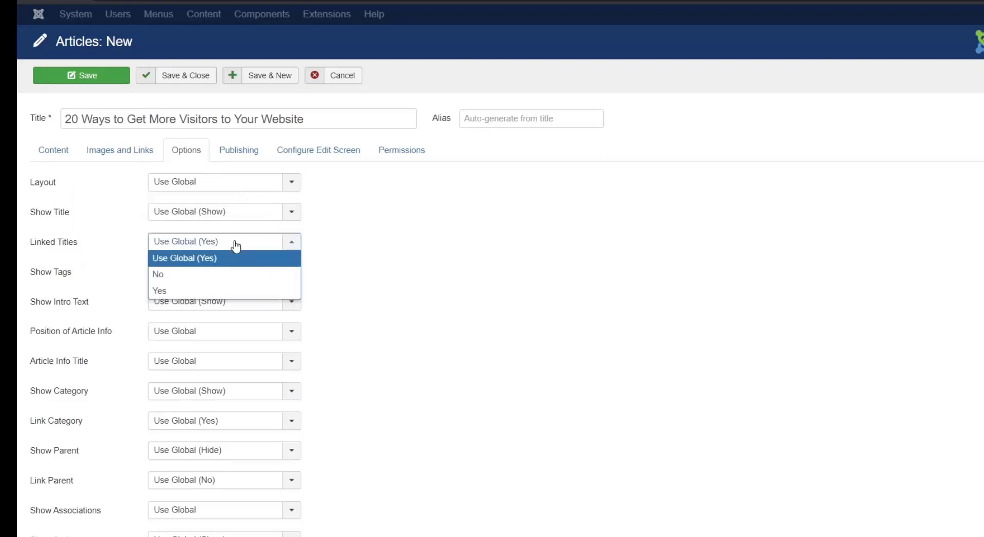
pyautogui.click(281, 242)
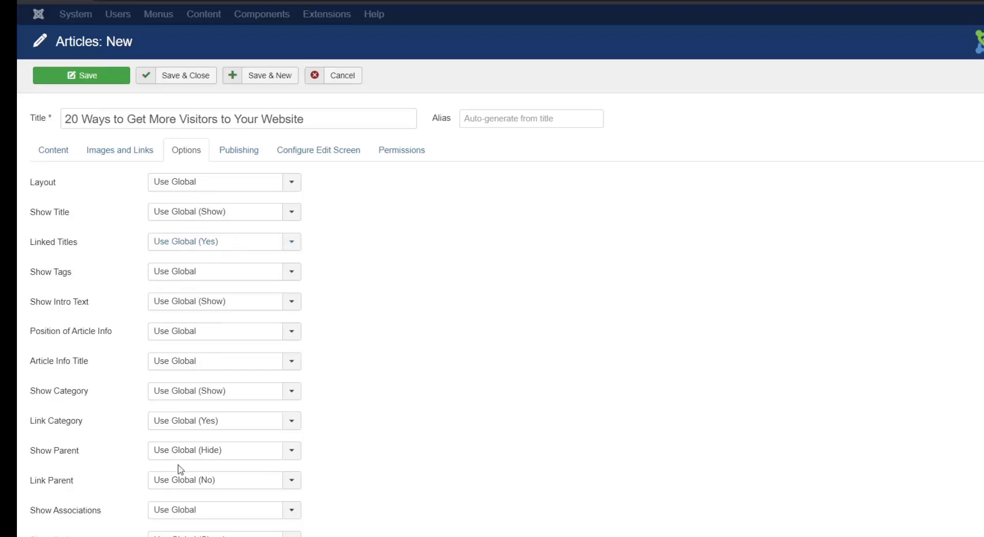
# Examine the choices available for the article's Layout, Show Title and Show Tags settings without changing them.
pyautogui.click(249, 179)
pyautogui.click(251, 180)
pyautogui.click(245, 184)
pyautogui.click(224, 214)
pyautogui.click(222, 212)
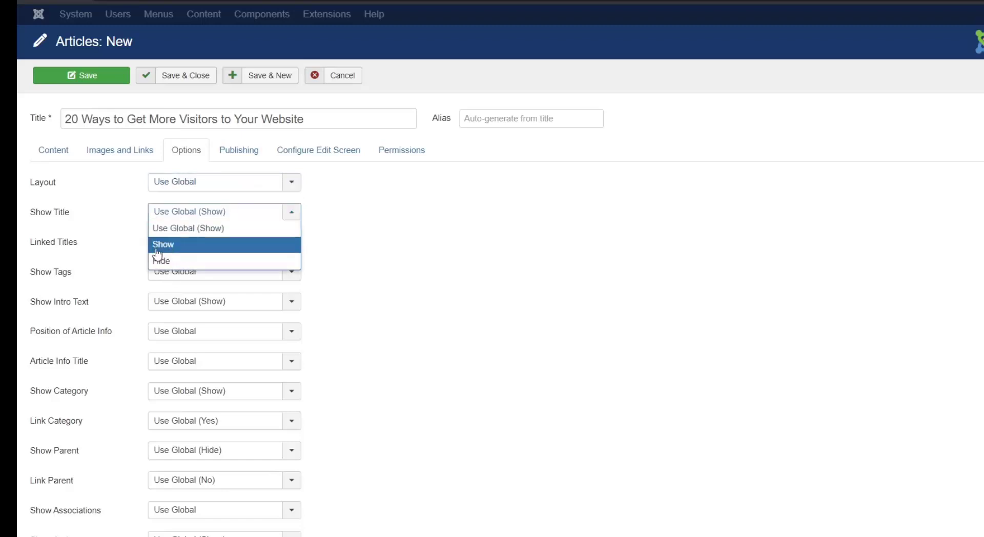
pyautogui.click(381, 252)
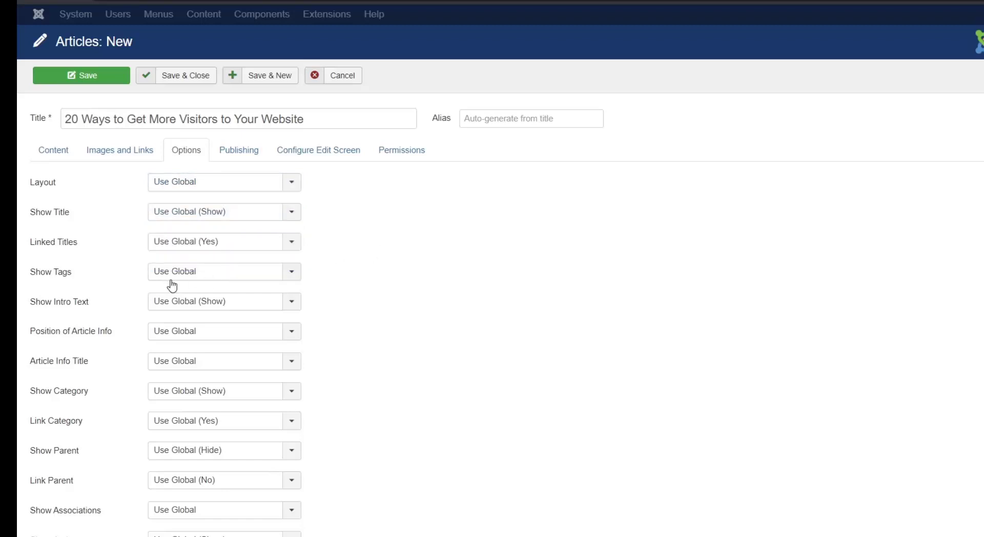
pyautogui.click(291, 272)
pyautogui.click(401, 256)
pyautogui.click(229, 277)
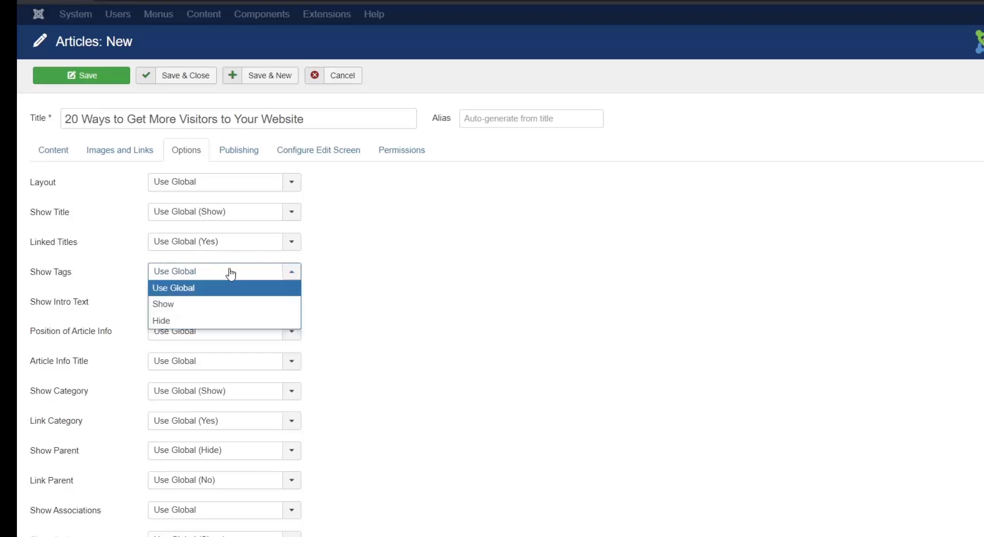
pyautogui.click(410, 256)
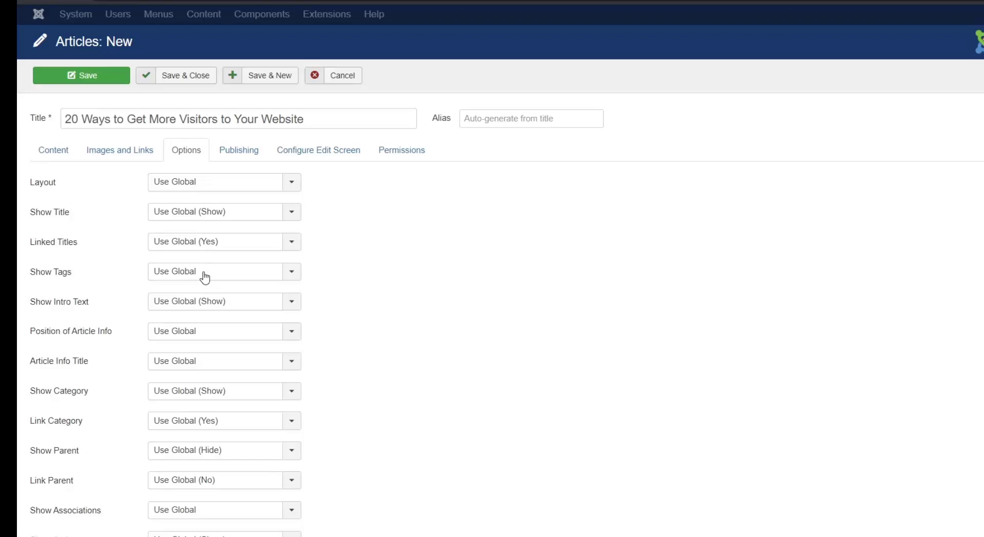
# Review the article's publishing dates and its Meta Description and Meta Keywords fields.
pyautogui.click(238, 154)
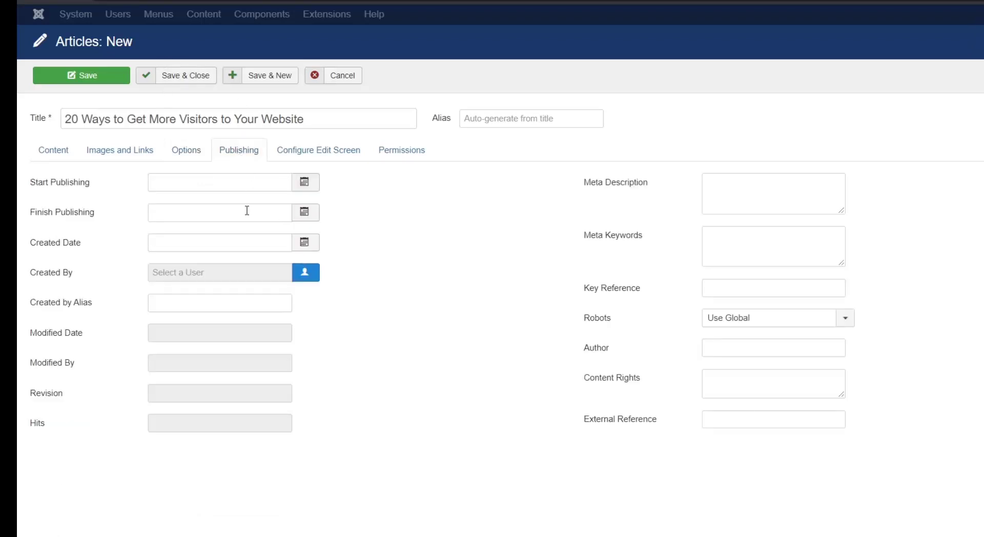
pyautogui.click(177, 181)
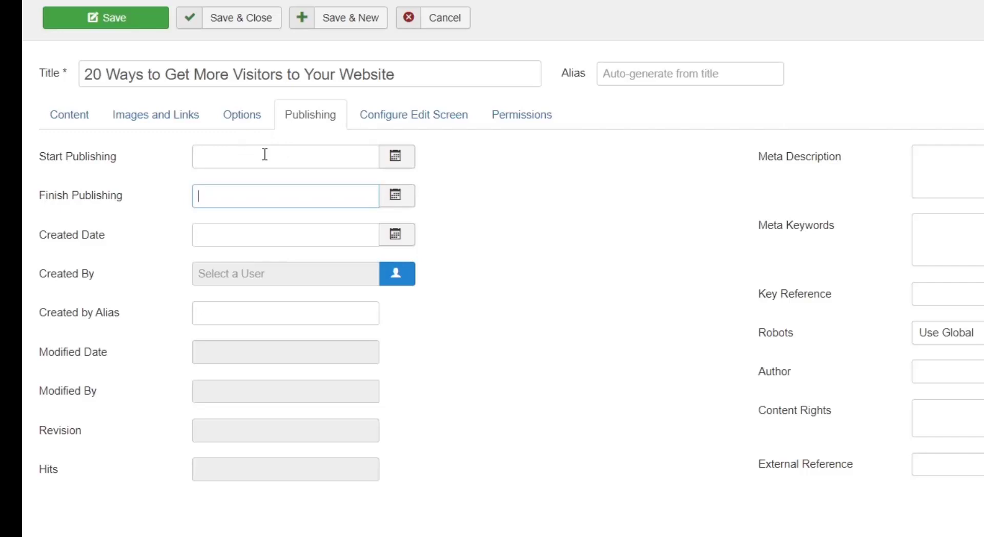
pyautogui.click(214, 157)
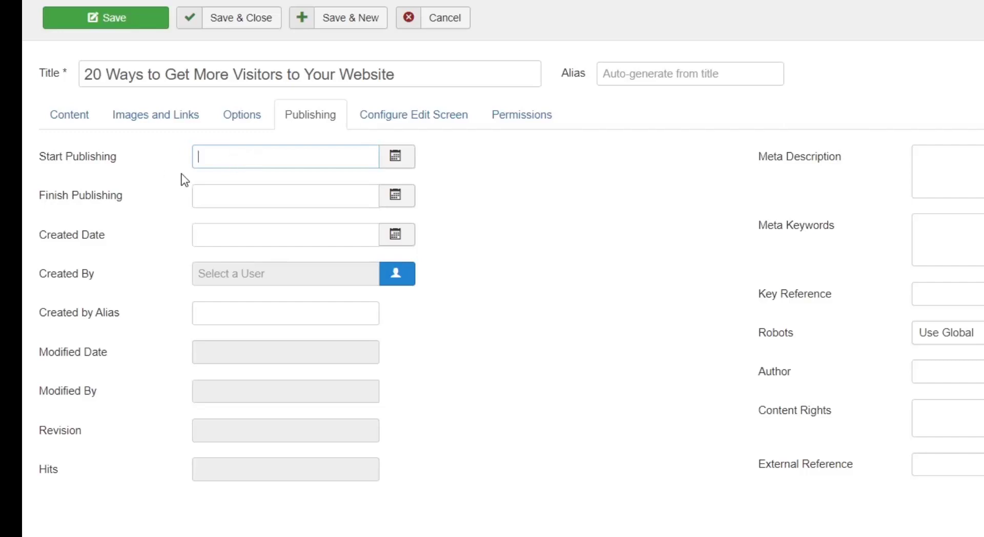
pyautogui.click(250, 197)
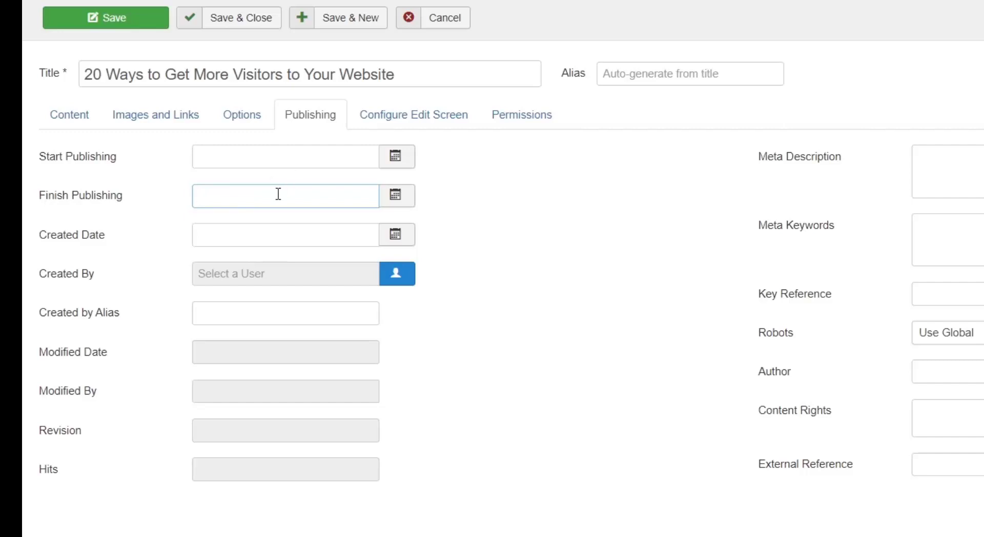
pyautogui.click(203, 234)
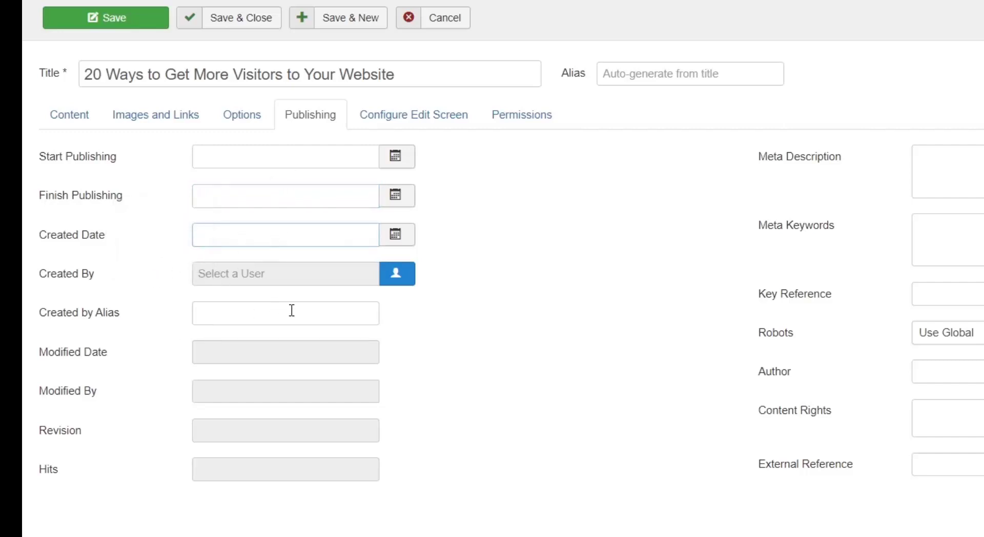
pyautogui.click(969, 158)
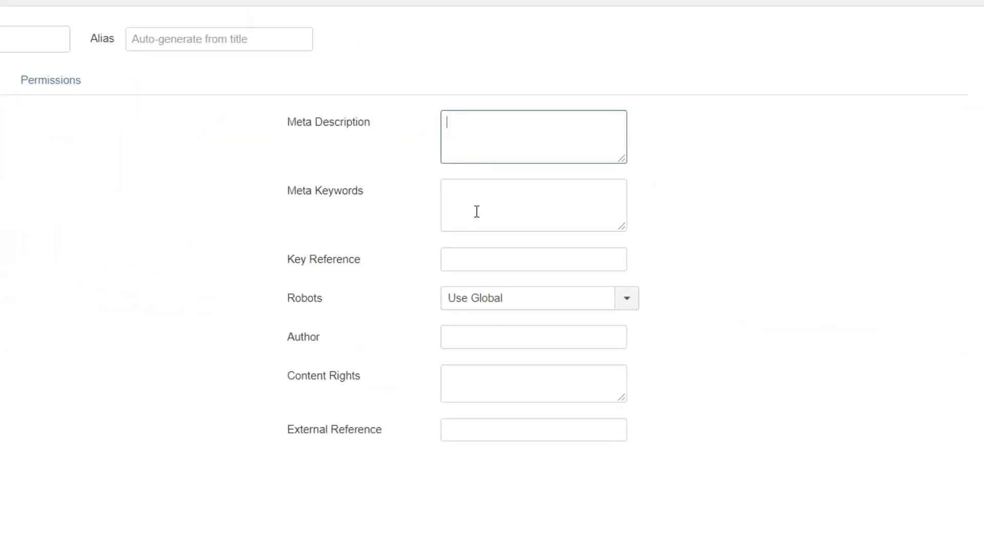
pyautogui.click(497, 213)
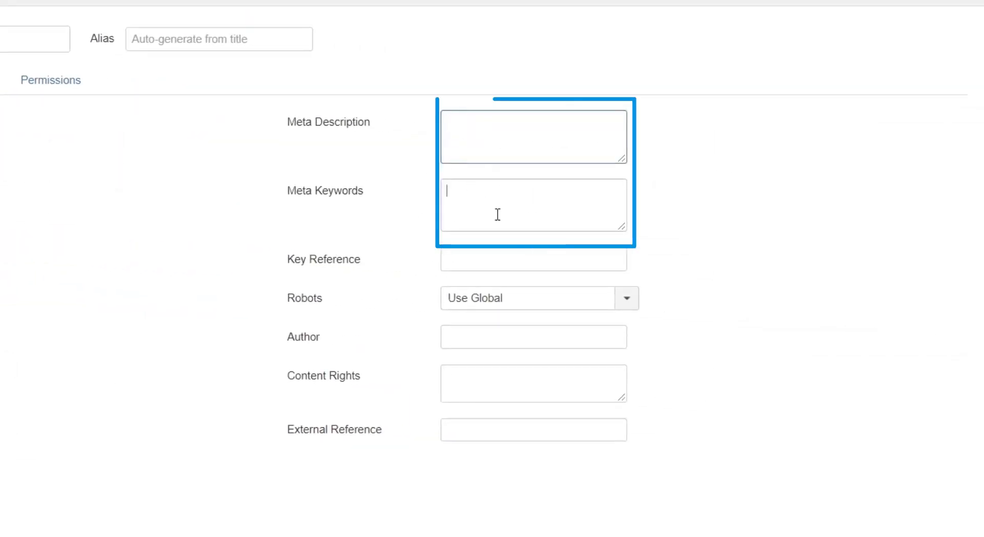
# Check the article's Meta Description field and bring up its permission settings for the user groups.
pyautogui.click(488, 140)
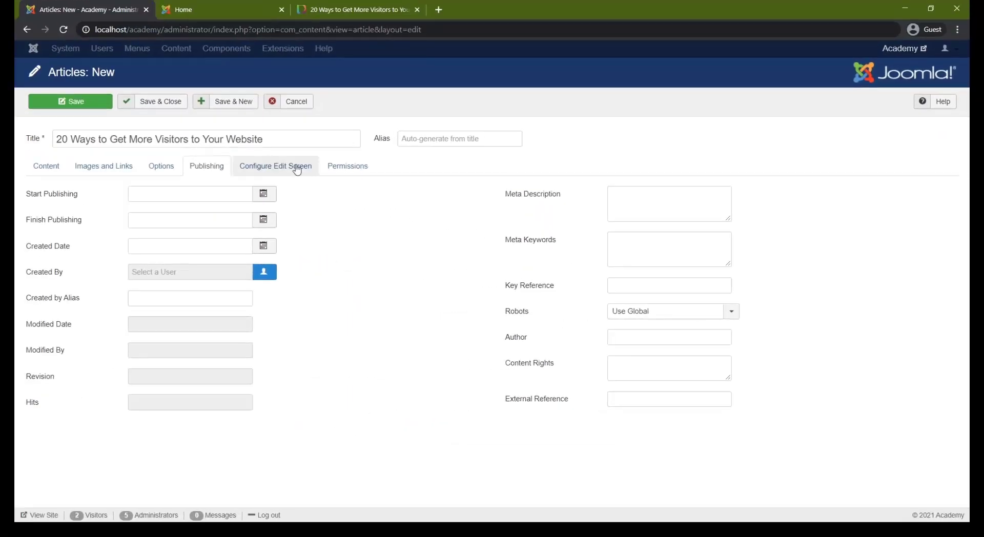
pyautogui.click(297, 168)
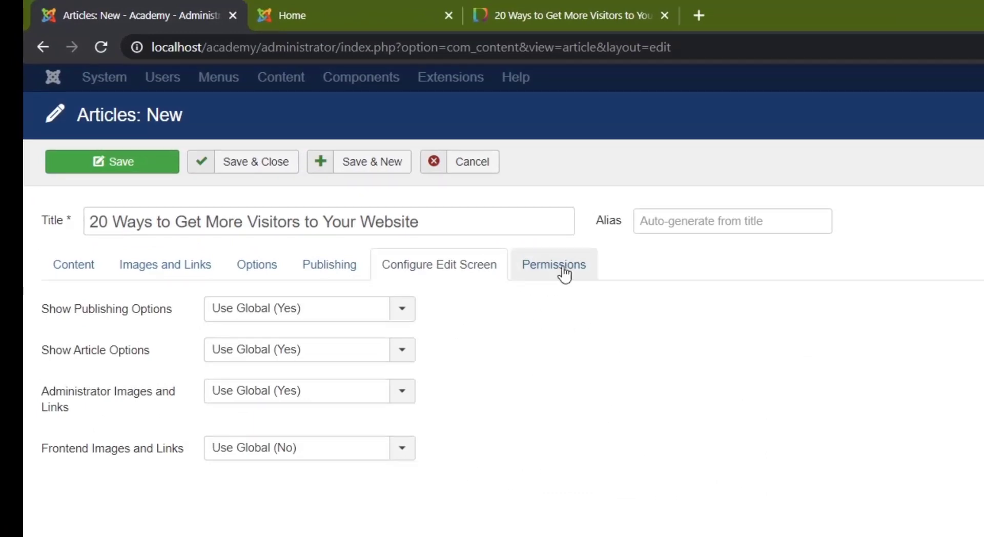
pyautogui.click(564, 274)
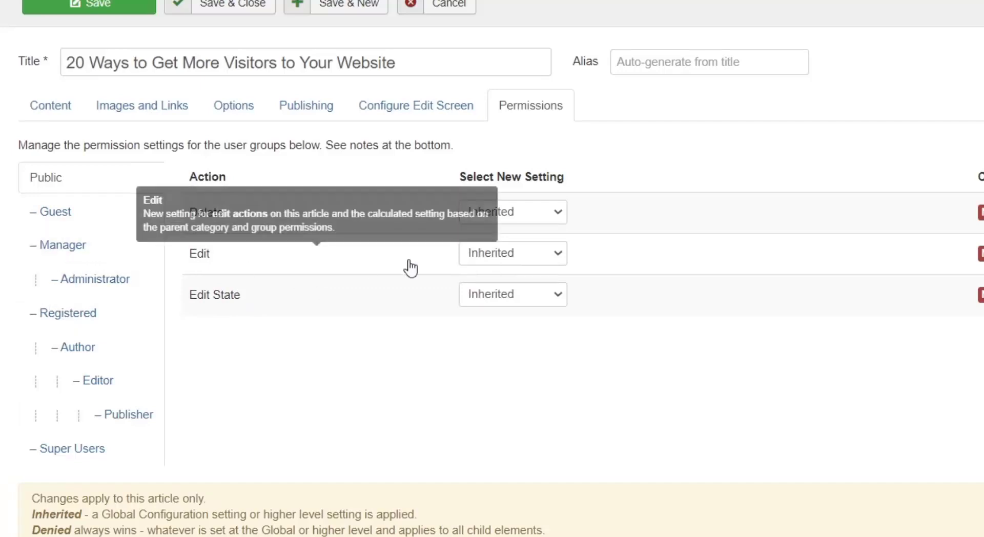
# Compare the article's Delete, Edit and Edit State permissions for the Manager, Administrator and Super Users groups.
pyautogui.click(49, 250)
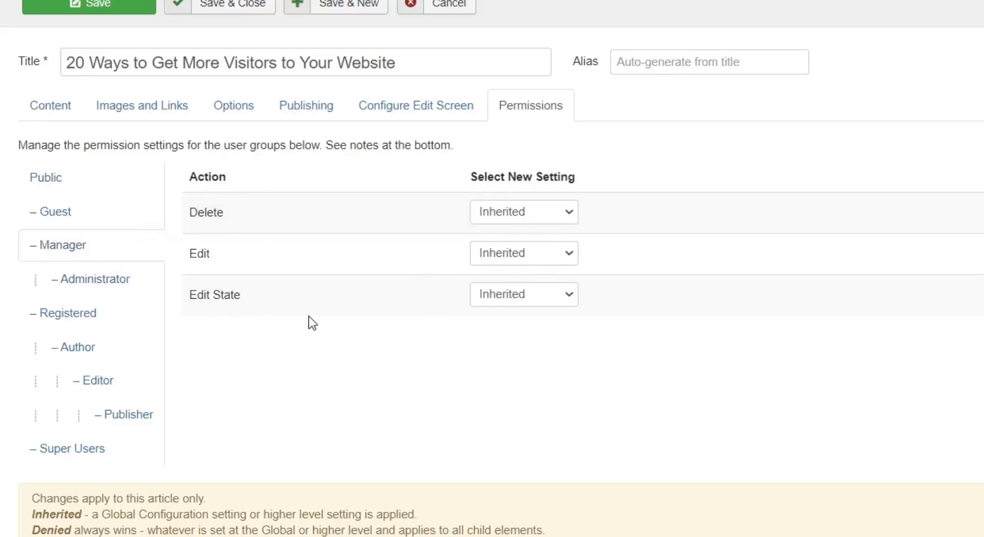
pyautogui.click(80, 280)
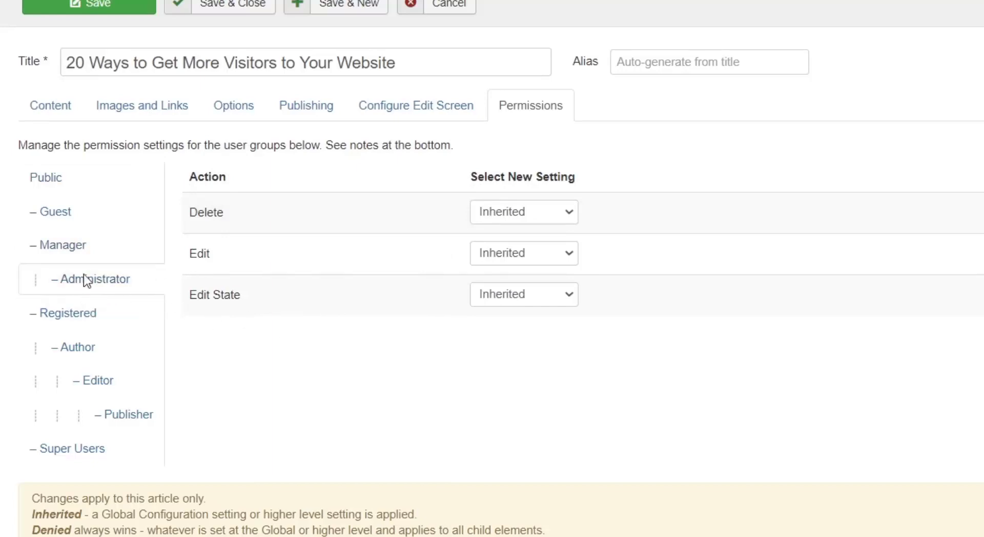
pyautogui.click(66, 453)
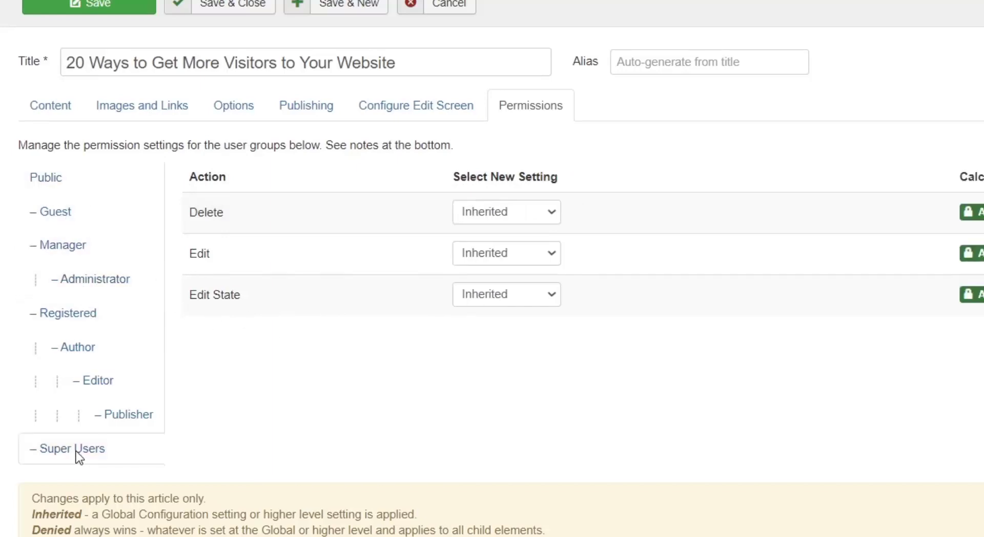
pyautogui.click(88, 280)
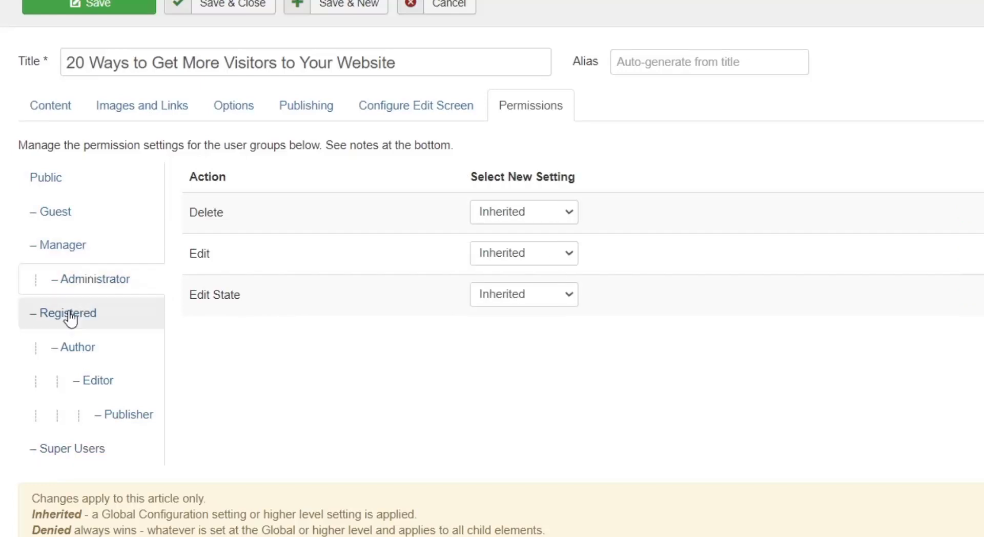
pyautogui.click(61, 449)
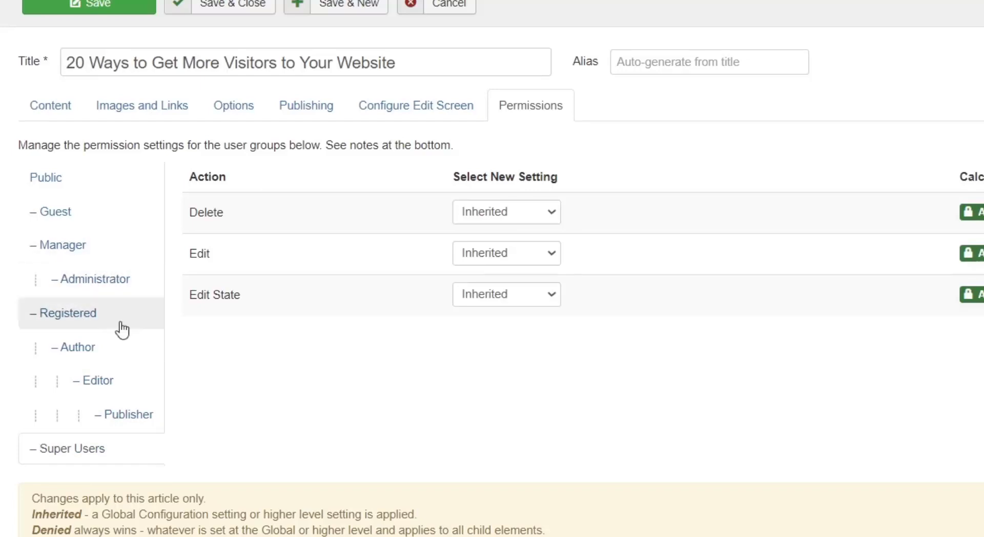
pyautogui.click(112, 275)
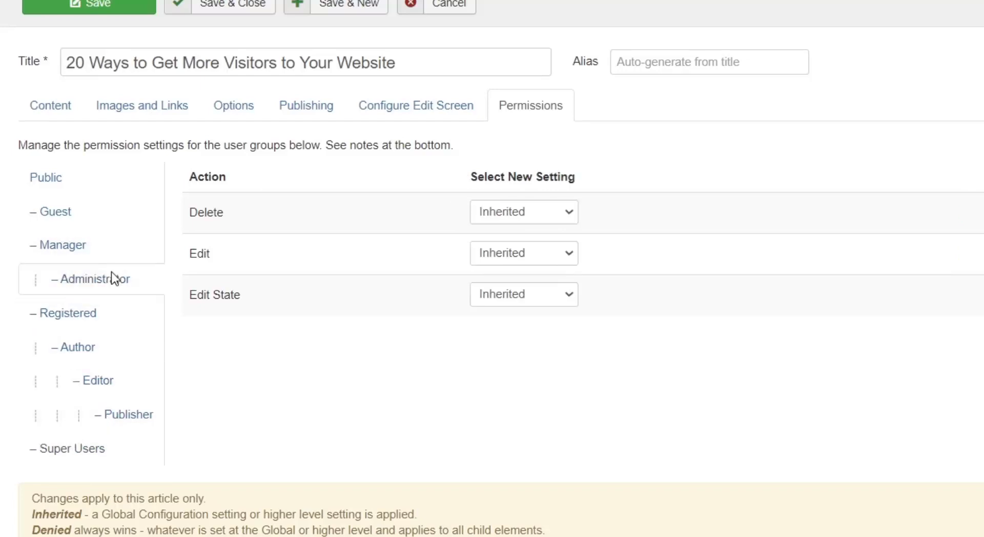
pyautogui.click(90, 457)
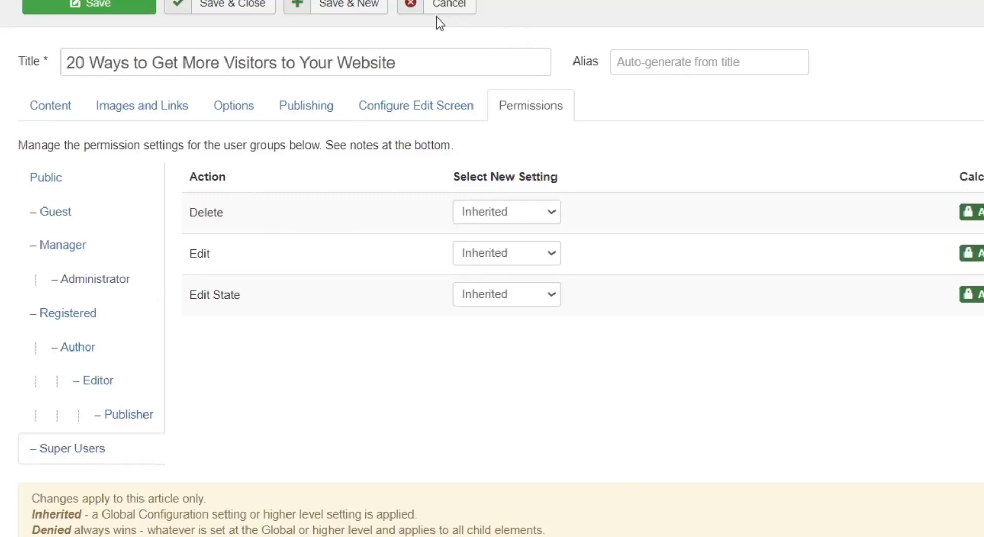
# Save the new article "20 Ways to Get More Visitors to Your Website" and keep it open for editing.
pyautogui.scroll(2, 567, 76)
pyautogui.click(98, 105)
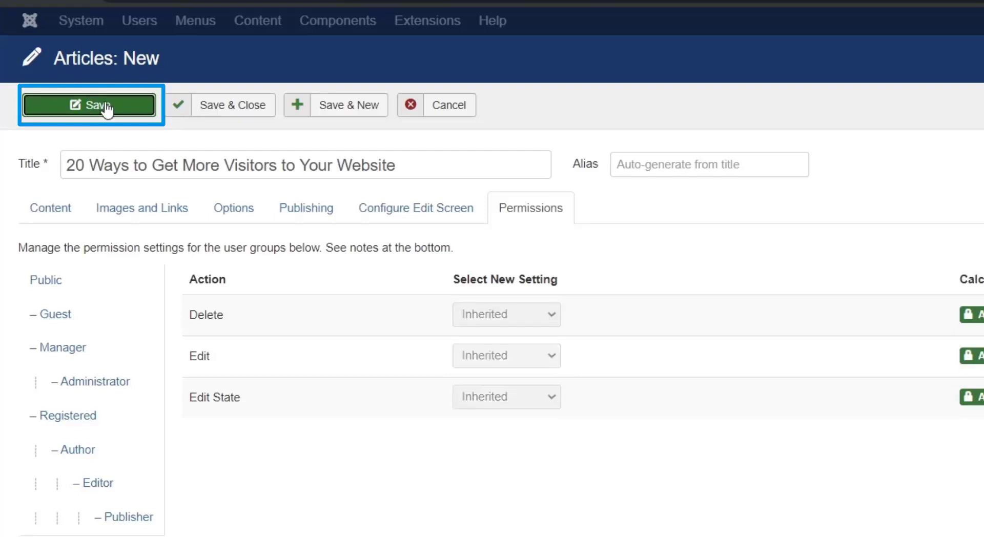